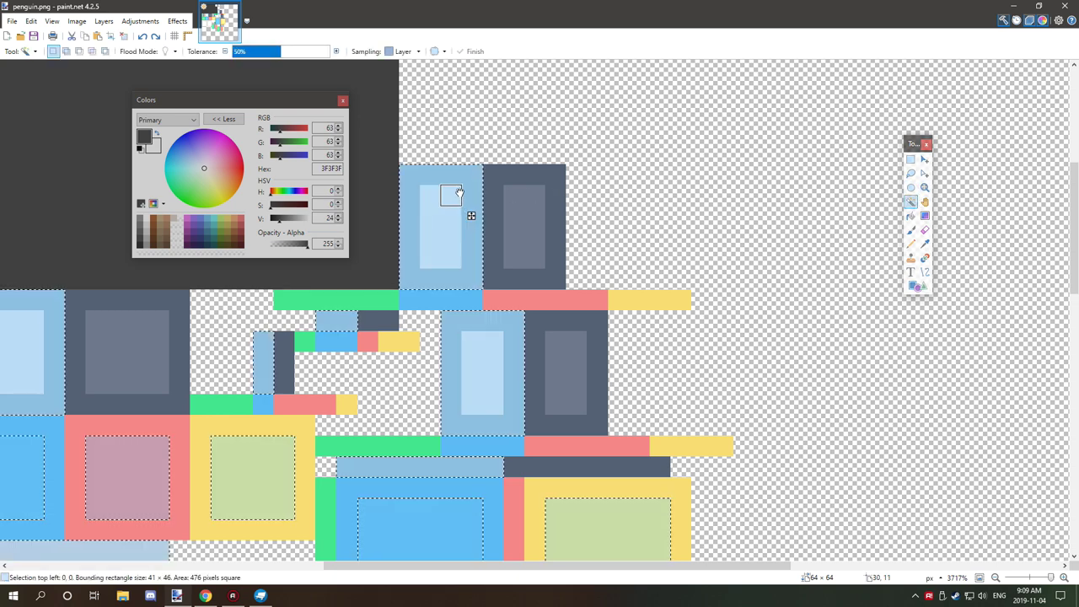
# Select the penguin's blue foot regions with the Magic Wand at 20% tolerance
pyautogui.click(471, 199)
pyautogui.click(253, 52)
pyautogui.moveTo(491, 215); pyautogui.dragTo(555, 258)
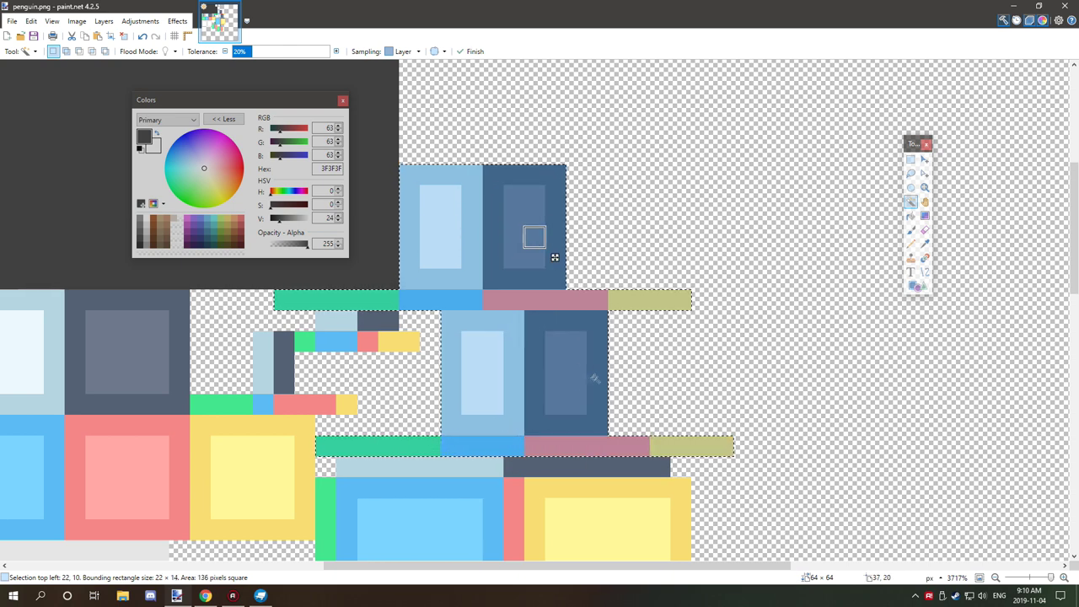
# Fill the selected foot regions with orange E5A672 at 100% tolerance, then deselect
pyautogui.click(155, 221)
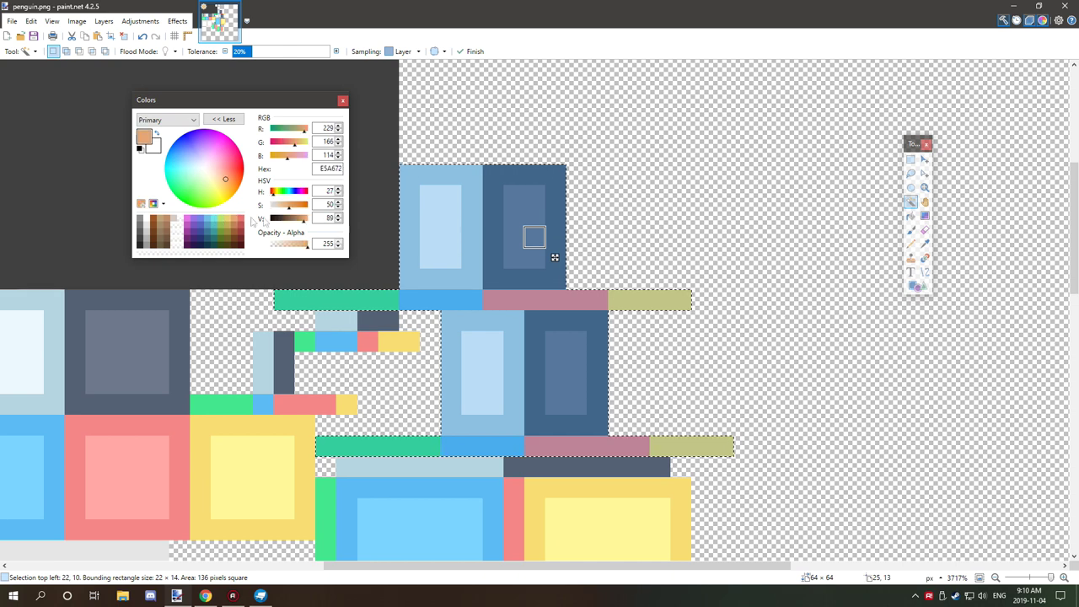
pyautogui.click(911, 217)
pyautogui.moveTo(257, 52); pyautogui.dragTo(349, 51)
pyautogui.click(538, 218)
pyautogui.hotkey('ctrl', 'd')
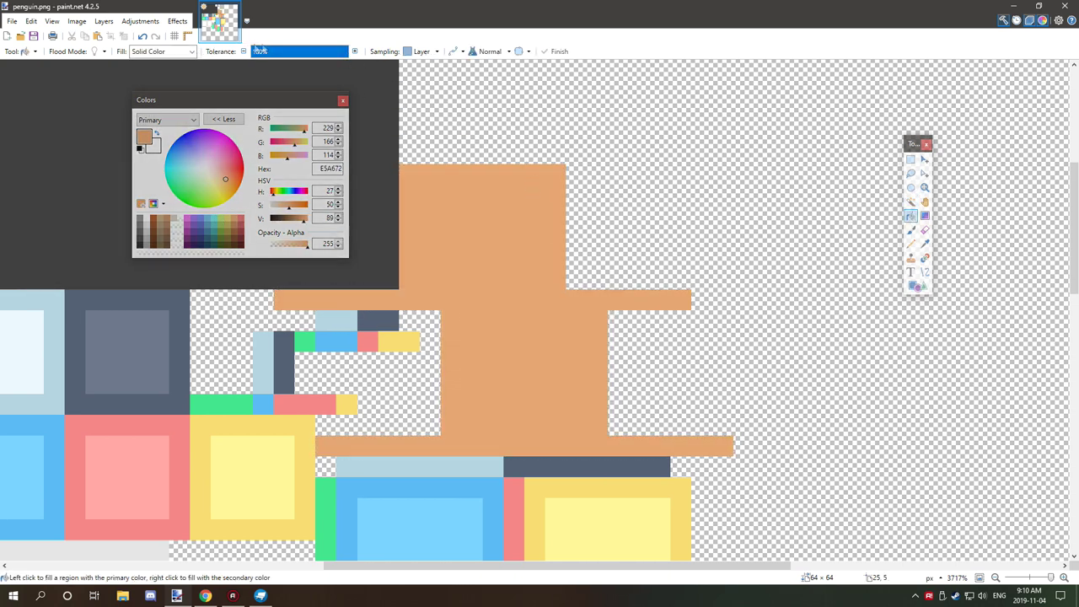
# Save penguin.png and bring Blockbench back up, maximized
pyautogui.click(34, 37)
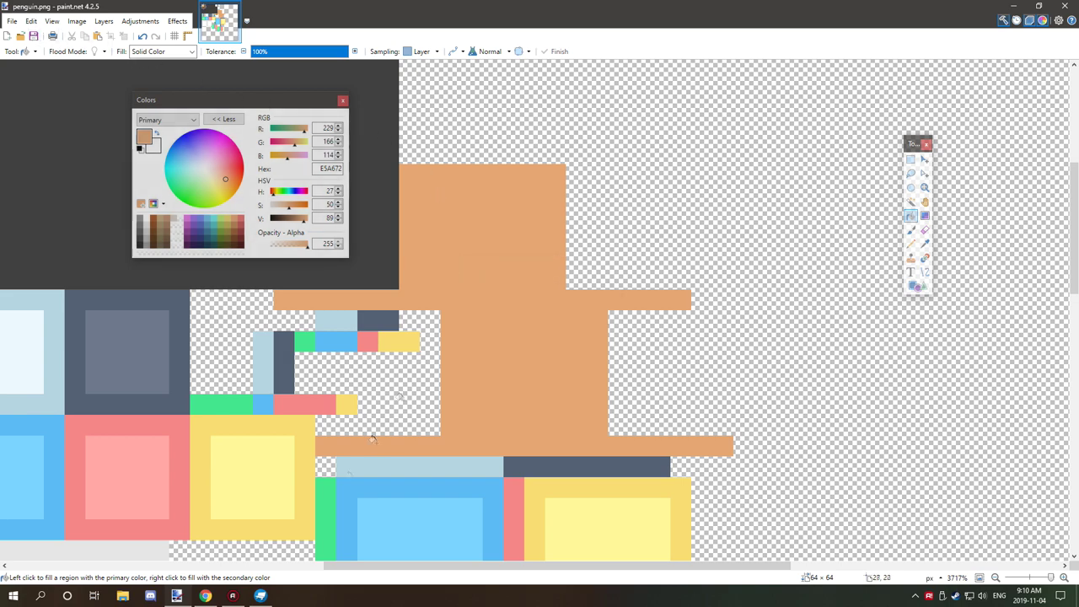
pyautogui.hotkey('alt', 'Tab')
pyautogui.doubleClick(958, 268)
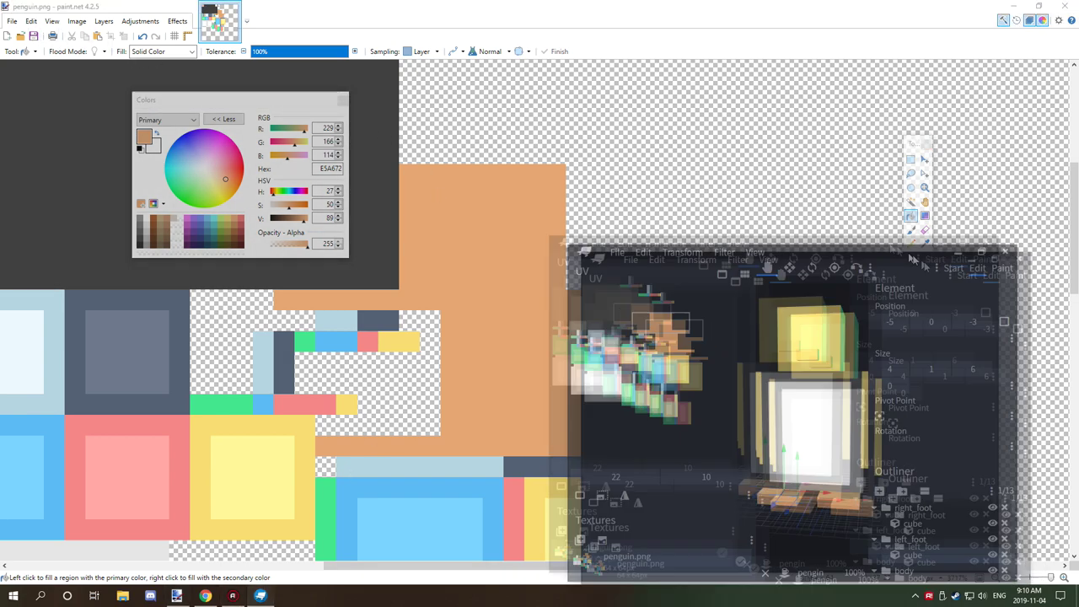
# Check the orange feet, then inspect the upper, middle and lowest right wing pieces
pyautogui.moveTo(725, 364); pyautogui.dragTo(841, 440)
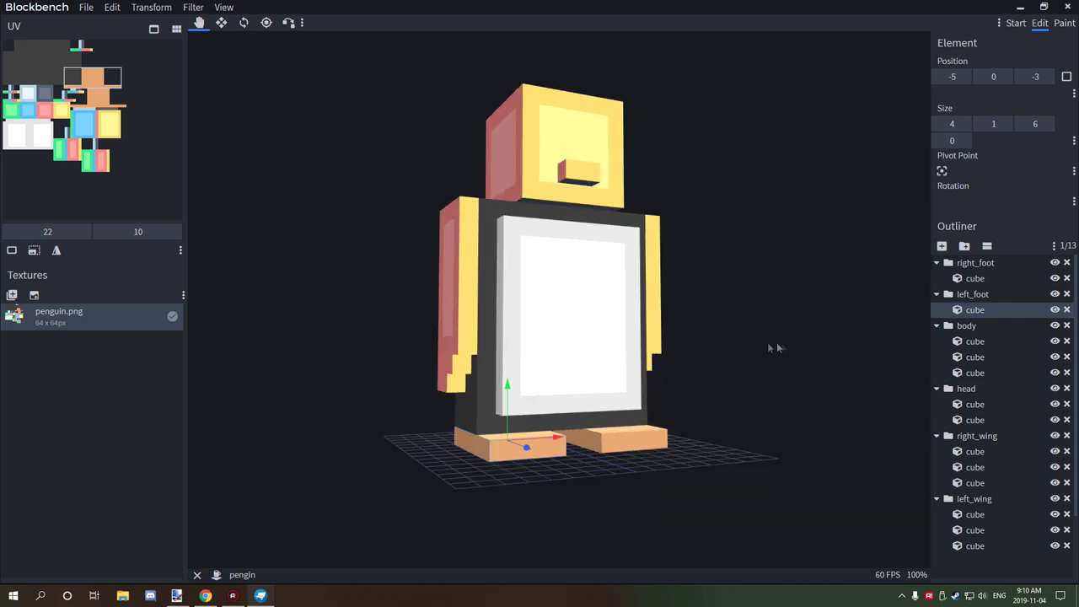
pyautogui.moveTo(753, 346); pyautogui.dragTo(894, 344)
pyautogui.click(531, 290)
pyautogui.moveTo(691, 334); pyautogui.dragTo(785, 354)
pyautogui.scroll(3, 784, 354)
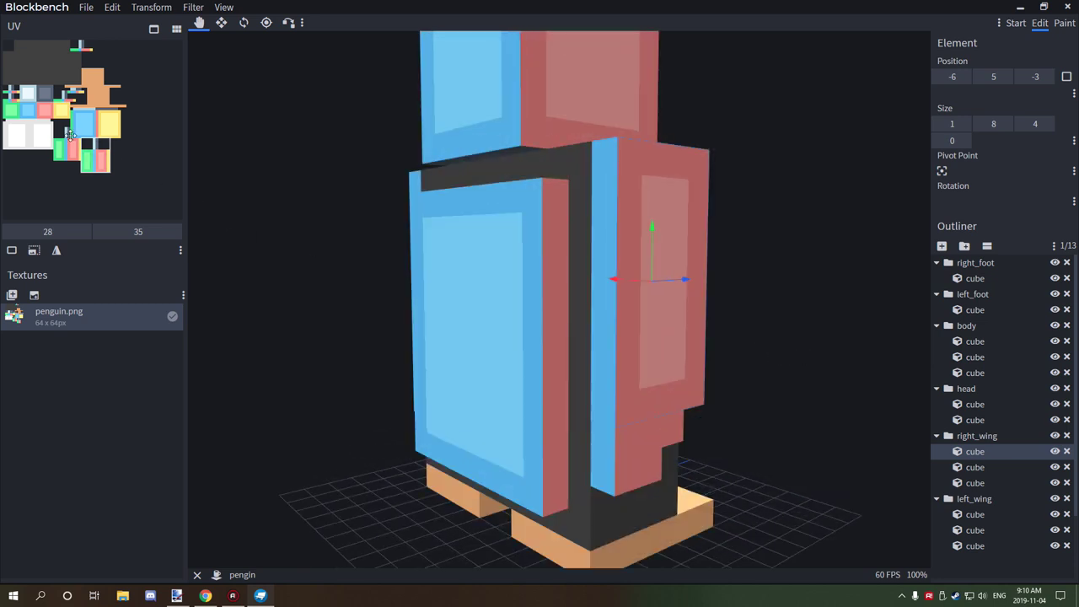
pyautogui.click(645, 426)
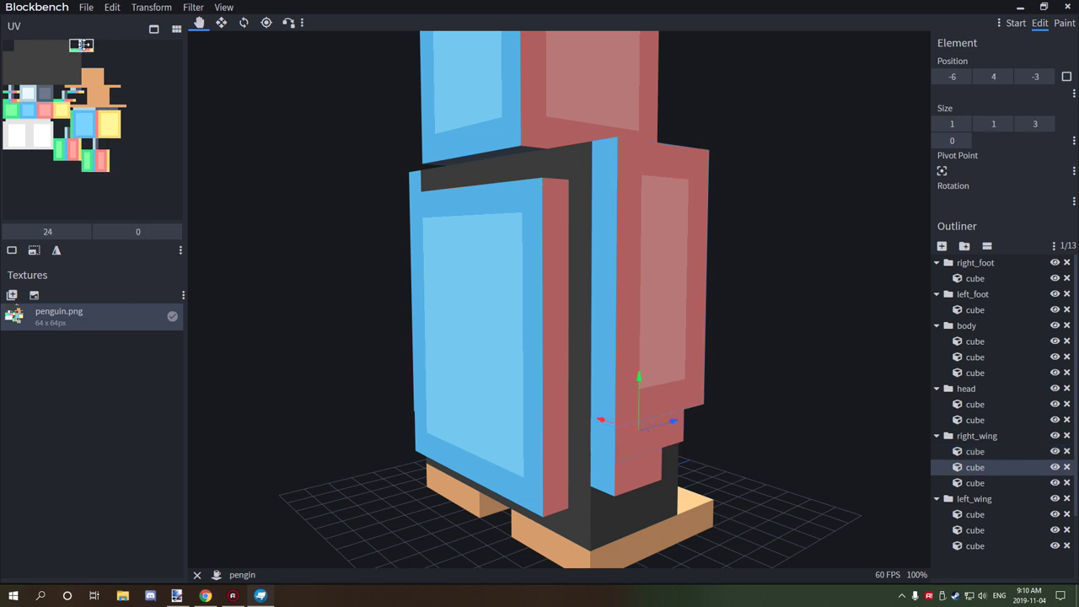
pyautogui.click(628, 479)
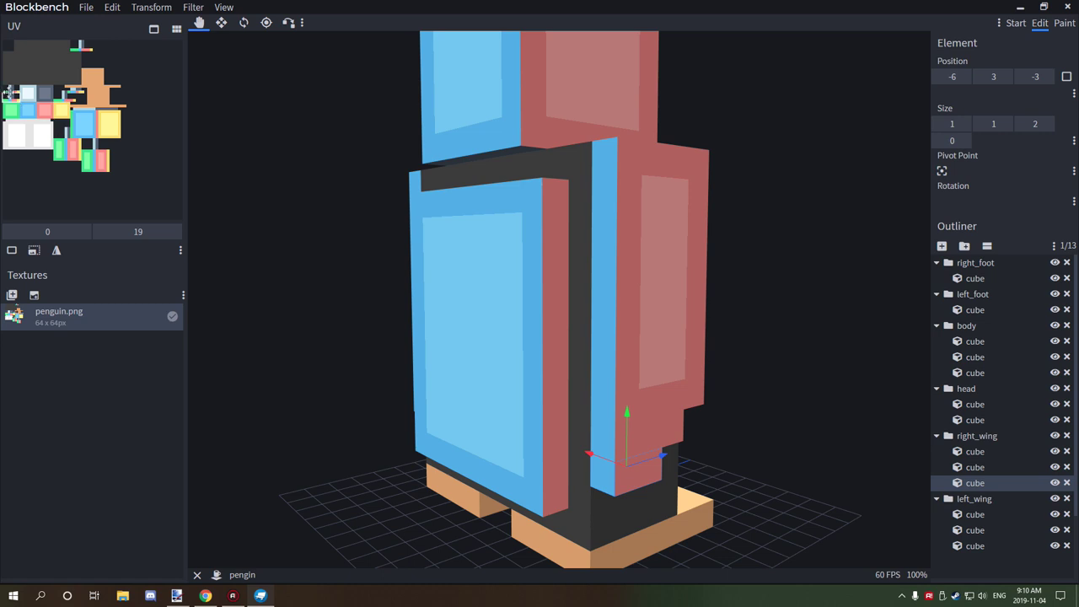
# Inspect the three left wing pieces, then minimize Blockbench to return to paint.net
pyautogui.moveTo(564, 244); pyautogui.dragTo(397, 283)
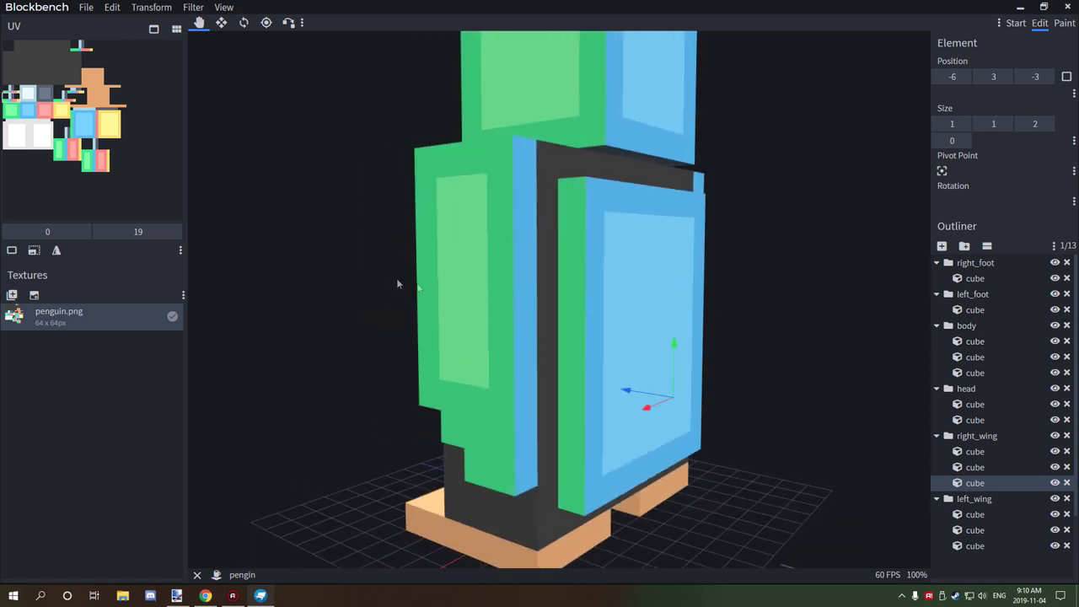
pyautogui.click(500, 289)
pyautogui.click(503, 444)
pyautogui.click(499, 460)
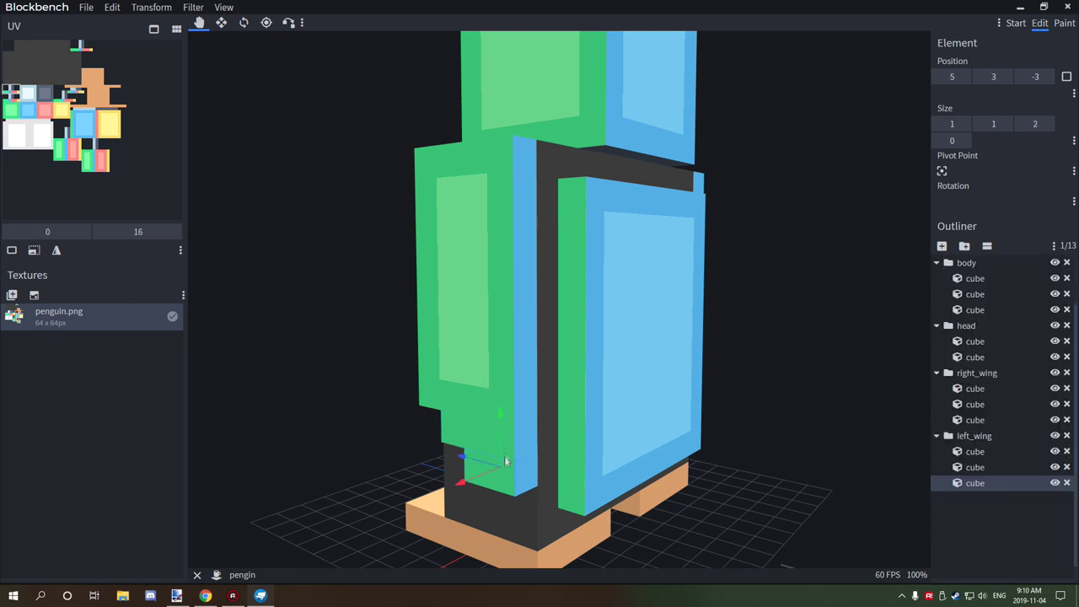
pyautogui.click(501, 397)
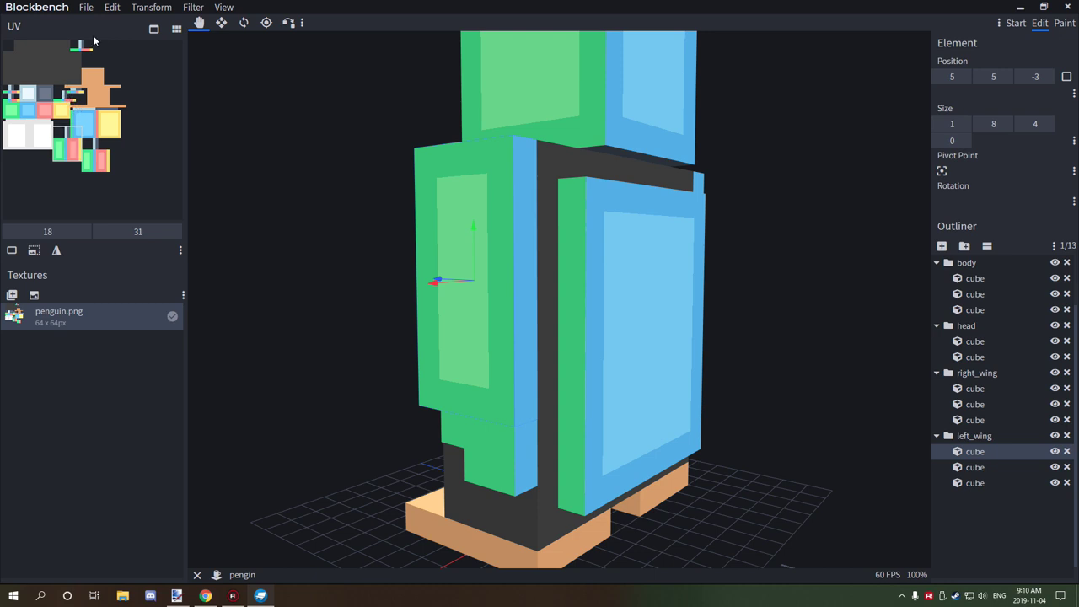
pyautogui.moveTo(736, 332); pyautogui.dragTo(322, 300)
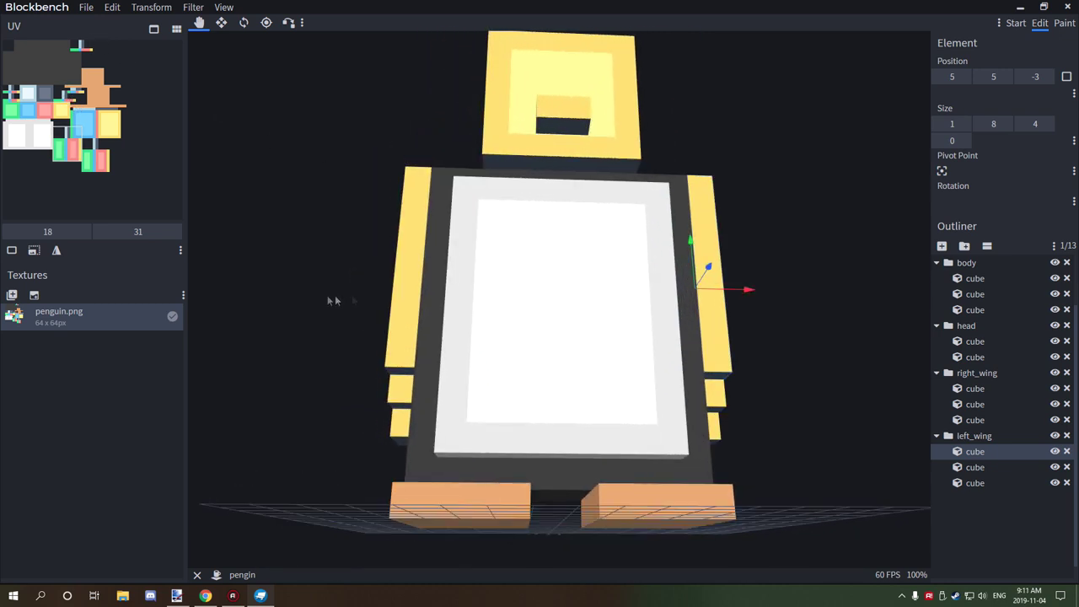
pyautogui.click(1020, 6)
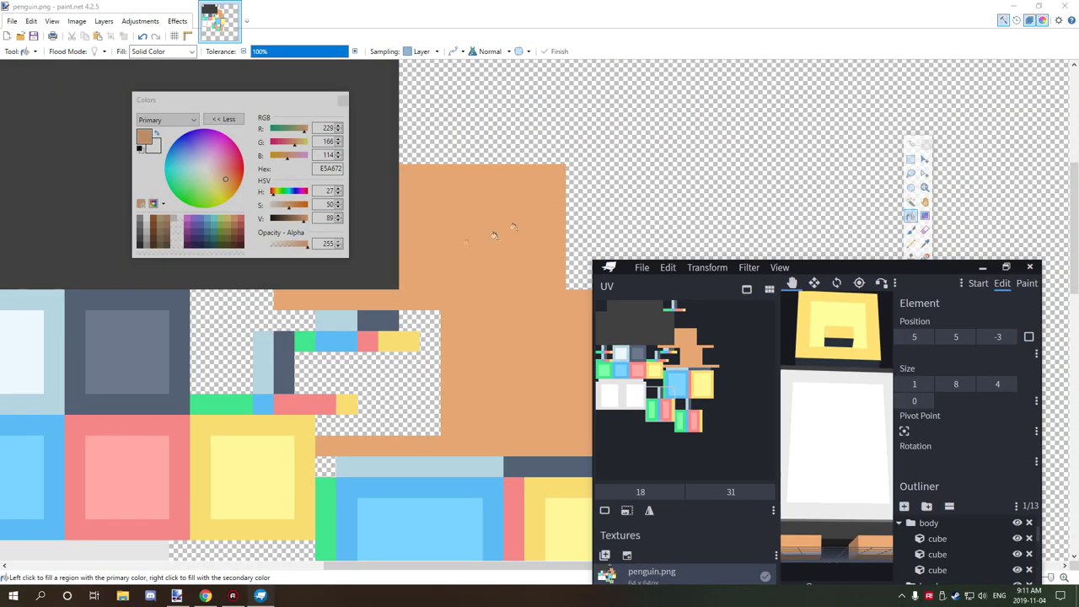
# Zoom into the upper-left part of penguin.png and uncover the canvas under the colour panel
pyautogui.keyDown('ctrl'); pyautogui.scroll(3, 557, 198); pyautogui.keyUp('ctrl')
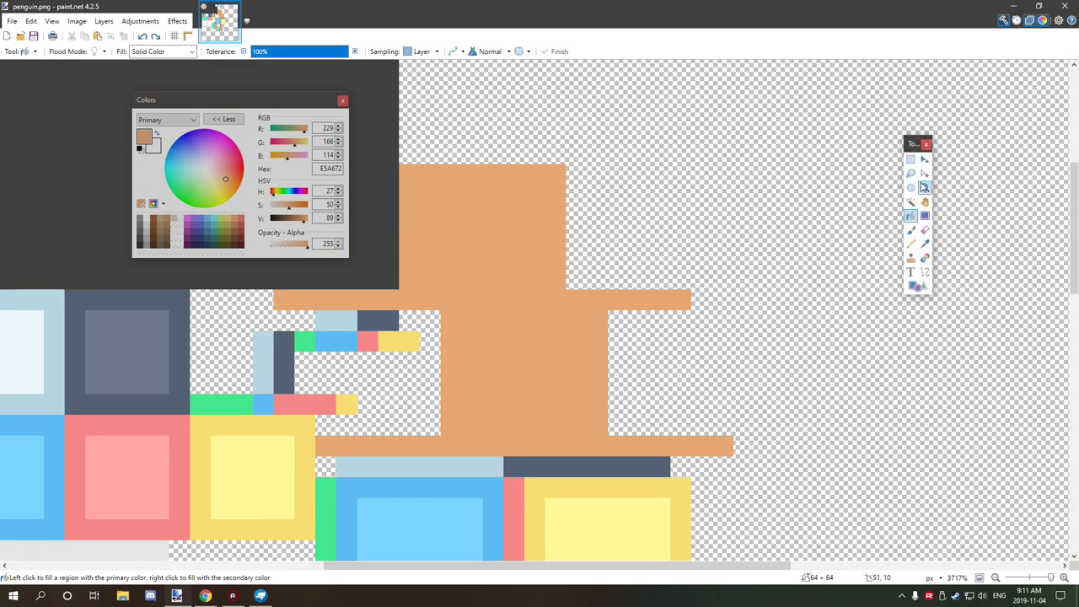
pyautogui.click(925, 188)
pyautogui.rightClick(807, 185)
pyautogui.rightClick(807, 185)
pyautogui.moveTo(759, 193); pyautogui.dragTo(574, 83)
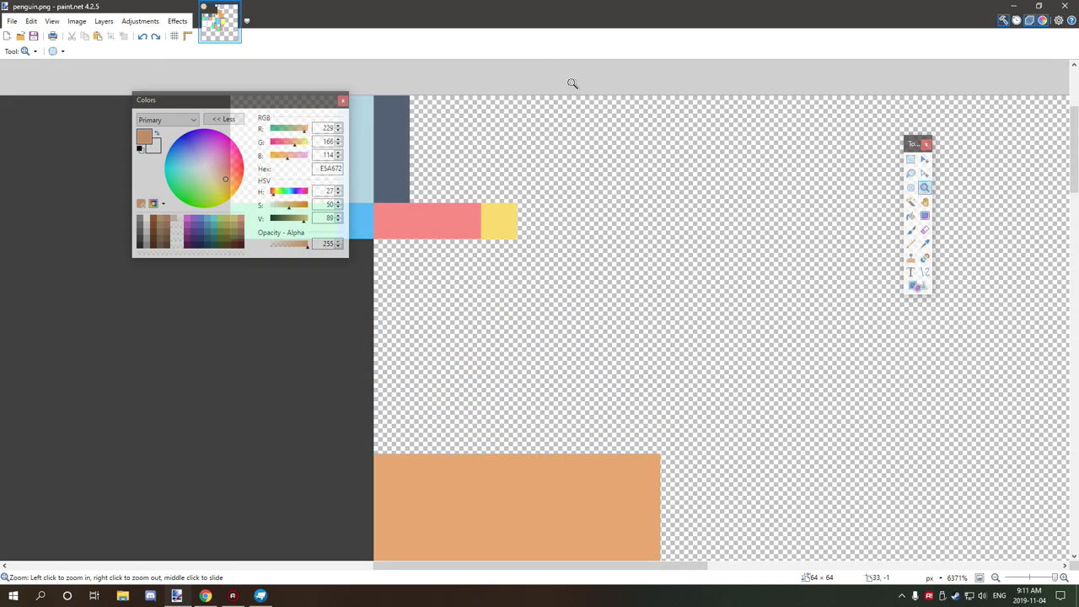
pyautogui.moveTo(252, 100); pyautogui.dragTo(719, 124)
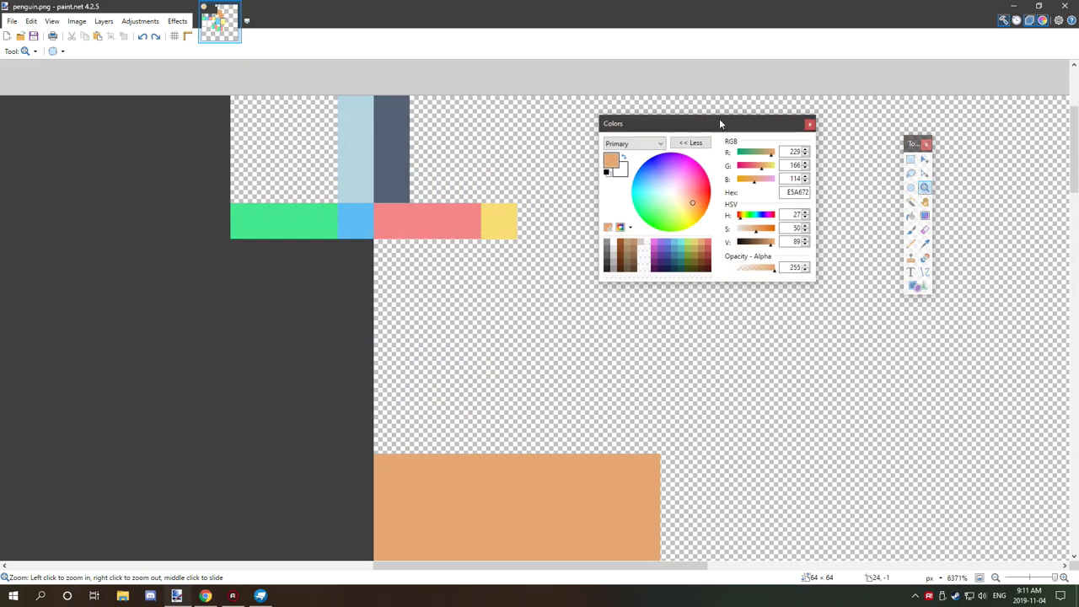
# Pick dark grey 3F3F3F and pencil over rows and columns of the coloured blocks
pyautogui.click(609, 265)
pyautogui.click(910, 243)
pyautogui.moveTo(251, 221); pyautogui.dragTo(506, 216)
pyautogui.moveTo(355, 99); pyautogui.dragTo(355, 201)
pyautogui.moveTo(392, 99); pyautogui.dragTo(392, 202)
pyautogui.scroll(-3, 457, 157)
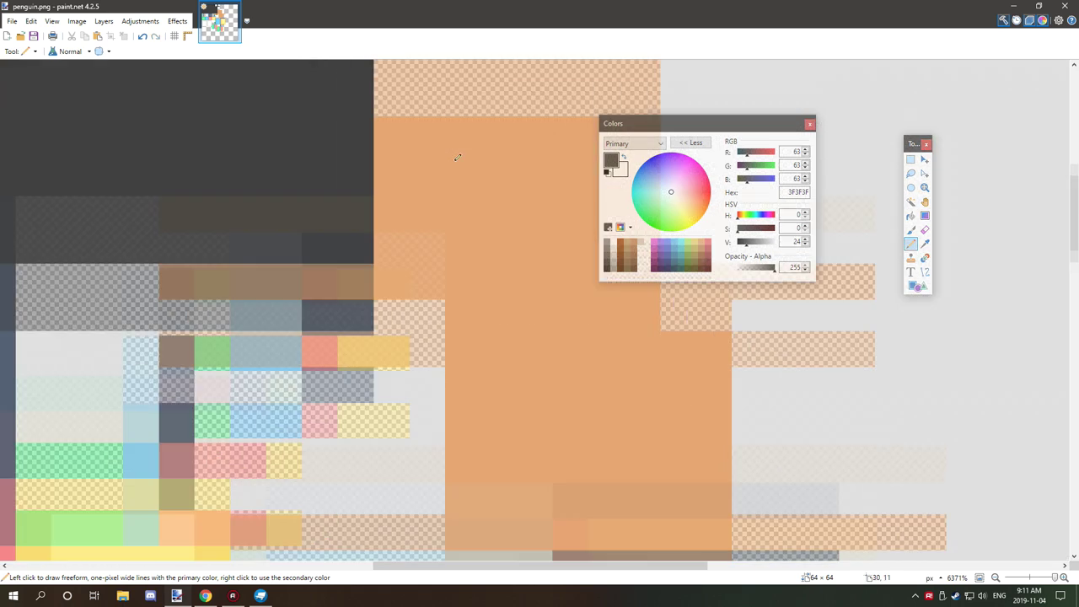
pyautogui.scroll(-3, 457, 157)
pyautogui.moveTo(21, 325); pyautogui.dragTo(282, 324)
pyautogui.moveTo(140, 204)
pyautogui.mouseDown()
pyautogui.moveTo(144, 270)
pyautogui.moveTo(199, 218)
pyautogui.moveTo(181, 211)
pyautogui.moveTo(179, 281)
pyautogui.mouseUp()
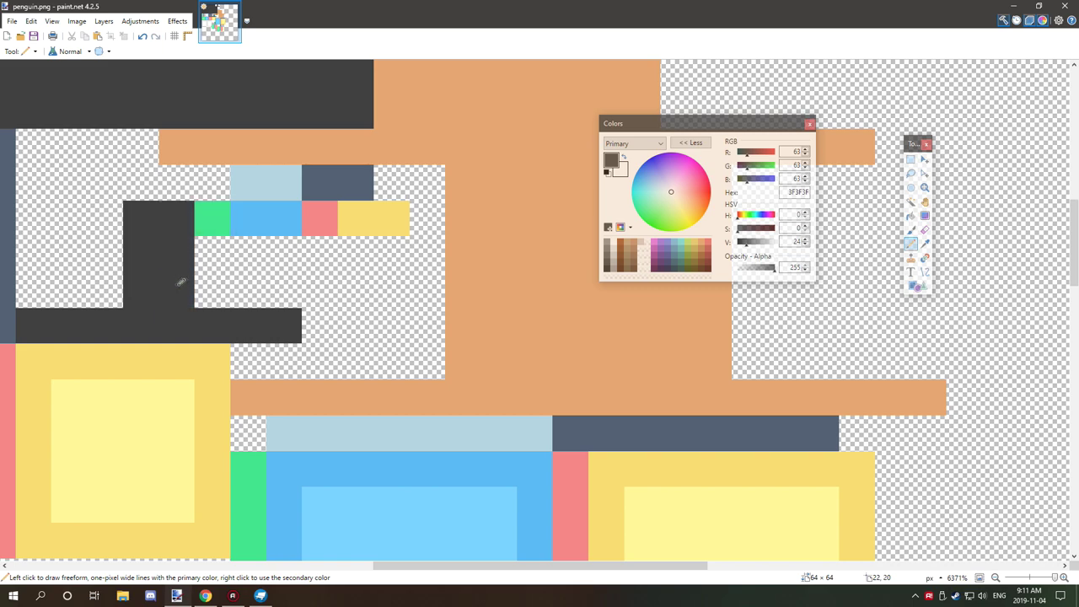
# Paint another pixel column and the bottom green and pink cells dark grey
pyautogui.scroll(-5, 297, 242)
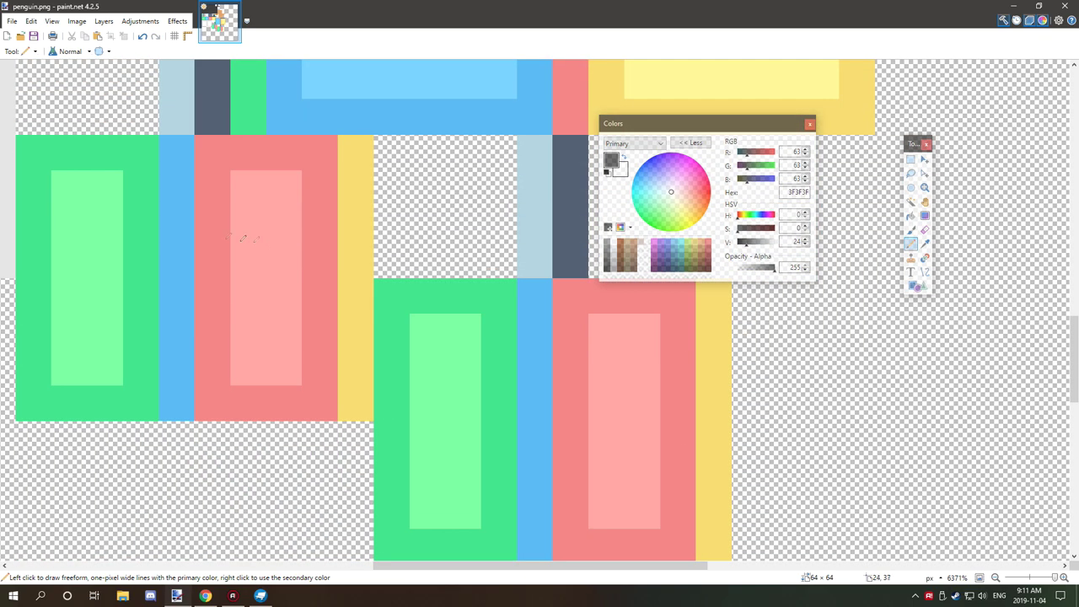
pyautogui.scroll(2, 194, 210)
pyautogui.moveTo(177, 128)
pyautogui.mouseDown()
pyautogui.moveTo(178, 521)
pyautogui.moveTo(213, 524)
pyautogui.moveTo(224, 172)
pyautogui.moveTo(239, 179)
pyautogui.moveTo(253, 270)
pyautogui.moveTo(349, 290)
pyautogui.moveTo(348, 512)
pyautogui.moveTo(318, 526)
pyautogui.moveTo(254, 524)
pyautogui.moveTo(311, 497)
pyautogui.moveTo(287, 462)
pyautogui.moveTo(253, 452)
pyautogui.moveTo(305, 426)
pyautogui.moveTo(257, 410)
pyautogui.moveTo(306, 381)
pyautogui.moveTo(261, 349)
pyautogui.moveTo(317, 331)
pyautogui.moveTo(242, 335)
pyautogui.moveTo(320, 374)
pyautogui.mouseUp()
pyautogui.scroll(-1, 320, 374)
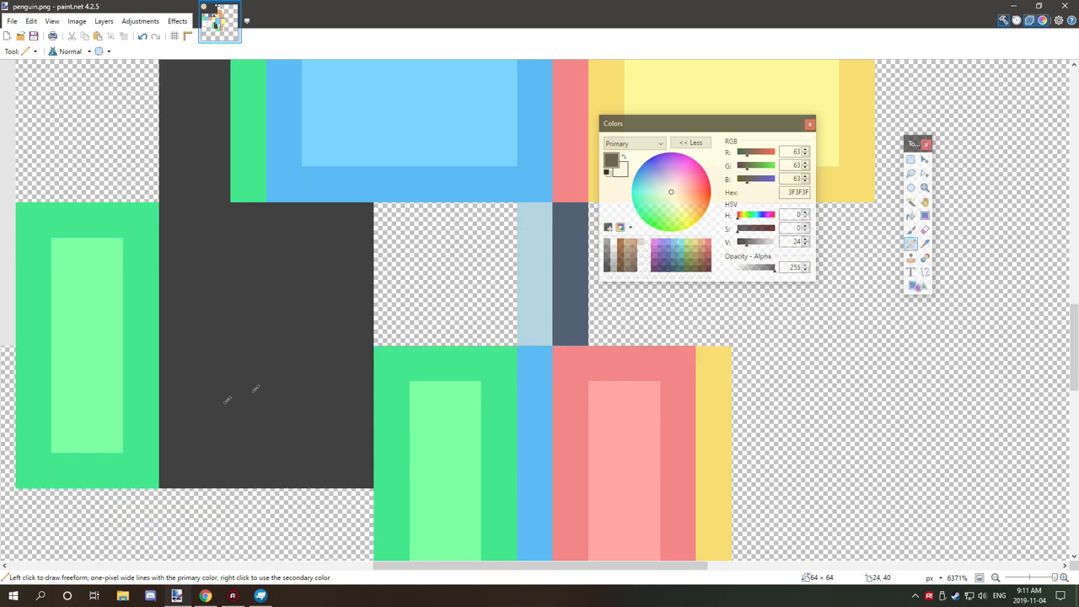
pyautogui.moveTo(163, 447)
pyautogui.mouseDown()
pyautogui.moveTo(88, 469)
pyautogui.moveTo(49, 451)
pyautogui.moveTo(68, 286)
pyautogui.moveTo(41, 329)
pyautogui.moveTo(80, 220)
pyautogui.moveTo(133, 244)
pyautogui.moveTo(107, 424)
pyautogui.moveTo(119, 292)
pyautogui.moveTo(72, 258)
pyautogui.moveTo(228, 357)
pyautogui.mouseUp()
pyautogui.scroll(-3, 227, 357)
pyautogui.moveTo(427, 197)
pyautogui.mouseDown()
pyautogui.moveTo(417, 235)
pyautogui.moveTo(409, 172)
pyautogui.moveTo(406, 187)
pyautogui.moveTo(406, 380)
pyautogui.moveTo(461, 403)
pyautogui.moveTo(488, 394)
pyautogui.moveTo(405, 397)
pyautogui.moveTo(703, 395)
pyautogui.moveTo(714, 364)
pyautogui.moveTo(472, 358)
pyautogui.moveTo(632, 371)
pyautogui.moveTo(633, 328)
pyautogui.mouseUp()
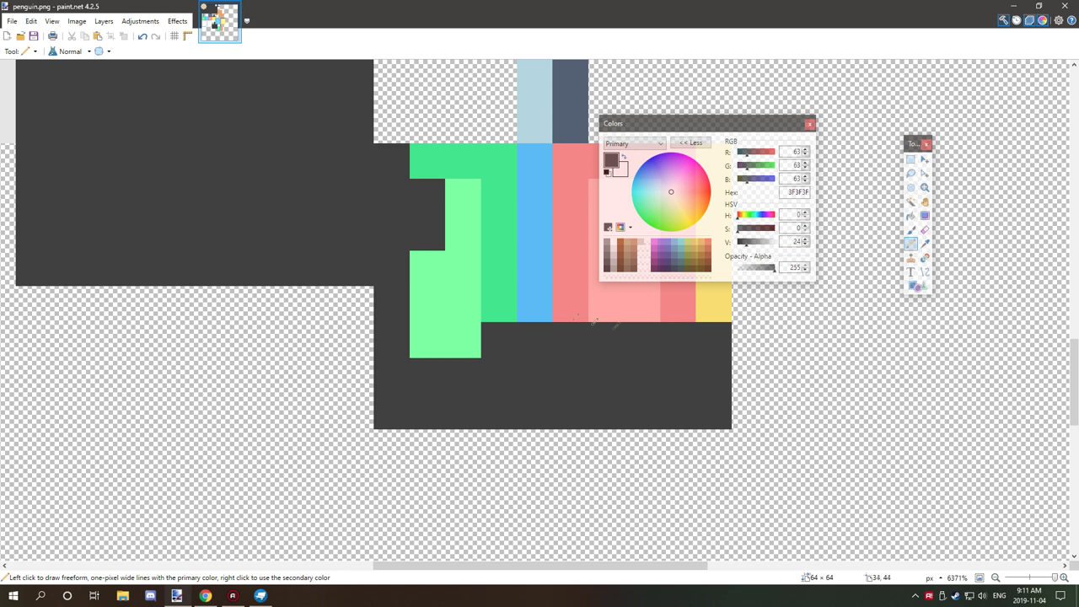
pyautogui.scroll(2, 549, 306)
pyautogui.moveTo(447, 455)
pyautogui.mouseDown()
pyautogui.moveTo(500, 464)
pyautogui.moveTo(424, 427)
pyautogui.moveTo(674, 435)
pyautogui.moveTo(699, 412)
pyautogui.moveTo(696, 354)
pyautogui.moveTo(631, 319)
pyautogui.moveTo(432, 300)
pyautogui.moveTo(722, 305)
pyautogui.moveTo(706, 442)
pyautogui.moveTo(634, 355)
pyautogui.moveTo(418, 355)
pyautogui.moveTo(611, 338)
pyautogui.moveTo(582, 378)
pyautogui.moveTo(645, 403)
pyautogui.moveTo(456, 402)
pyautogui.moveTo(477, 392)
pyautogui.moveTo(442, 449)
pyautogui.mouseUp()
# Paint a row across the coloured cells and the adjacent columns dark grey
pyautogui.scroll(1, 476, 389)
pyautogui.scroll(1, 521, 386)
pyautogui.moveTo(533, 282)
pyautogui.mouseDown()
pyautogui.moveTo(561, 379)
pyautogui.moveTo(549, 379)
pyautogui.moveTo(572, 283)
pyautogui.mouseUp()
pyautogui.moveTo(590, 563); pyautogui.dragTo(300, 536)
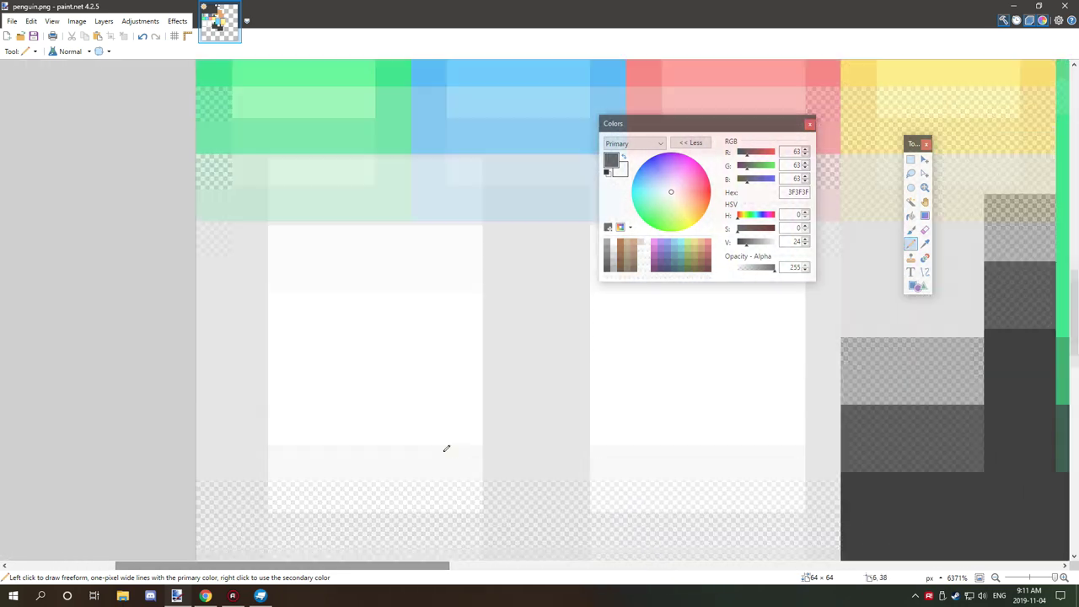
pyautogui.scroll(8, 447, 449)
pyautogui.moveTo(207, 384); pyautogui.dragTo(387, 387)
pyautogui.moveTo(304, 307)
pyautogui.mouseDown()
pyautogui.moveTo(320, 344)
pyautogui.moveTo(302, 317)
pyautogui.moveTo(225, 284)
pyautogui.moveTo(392, 287)
pyautogui.moveTo(324, 216)
pyautogui.moveTo(302, 237)
pyautogui.moveTo(287, 211)
pyautogui.mouseUp()
# Zoom around the texture to review it, then bring the Blockbench window back in front
pyautogui.scroll(6, 485, 390)
pyautogui.scroll(3, 501, 379)
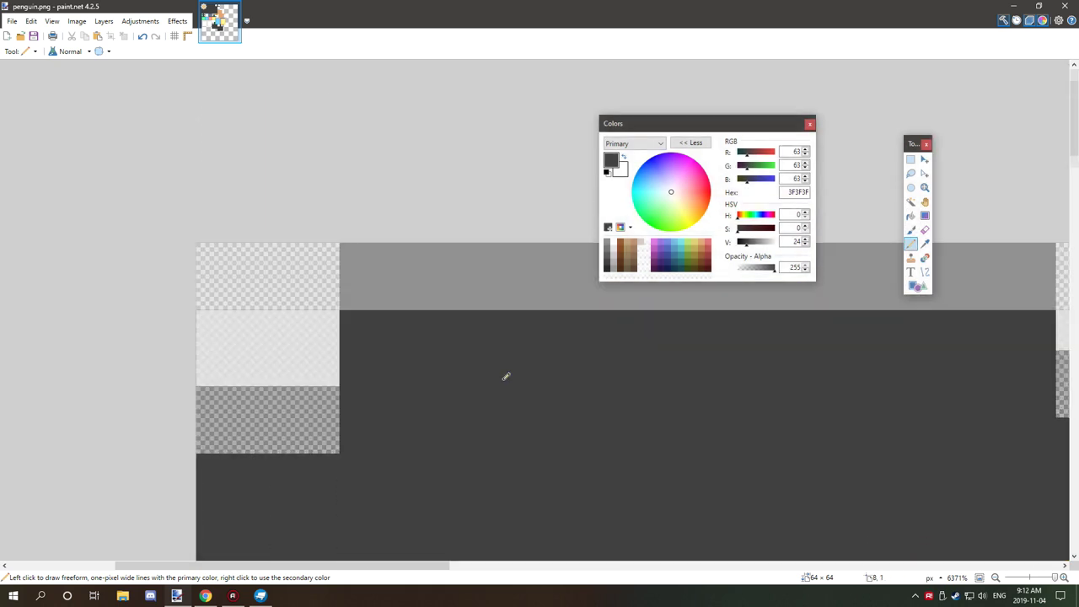
pyautogui.scroll(-4, 506, 376)
pyautogui.press('z')
pyautogui.keyDown('ctrl'); pyautogui.scroll(-5, 371, 236); pyautogui.keyUp('ctrl')
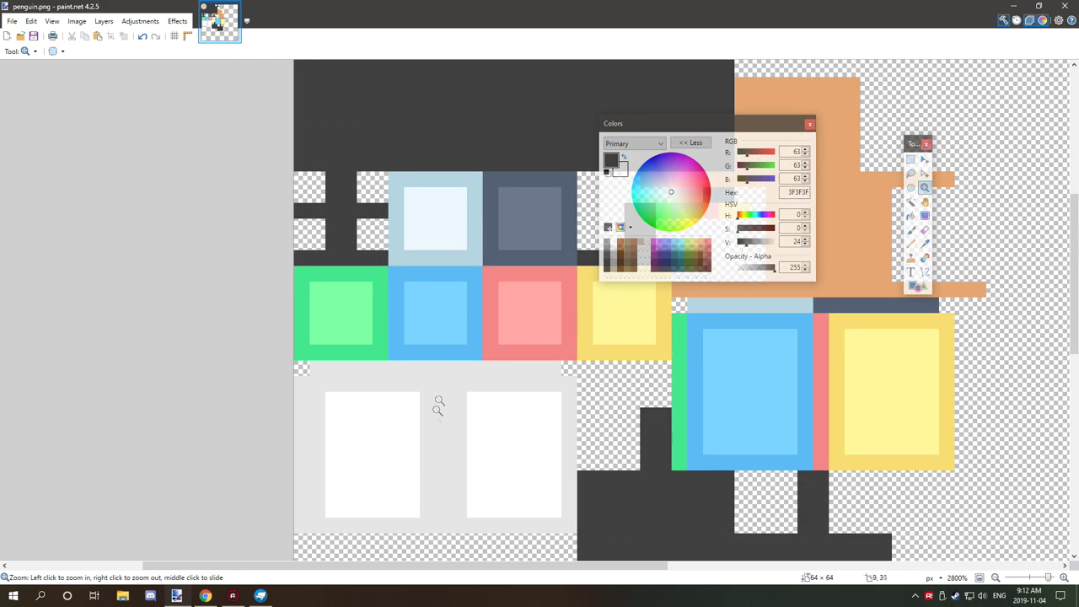
pyautogui.scroll(-2, 444, 388)
pyautogui.scroll(1, 449, 383)
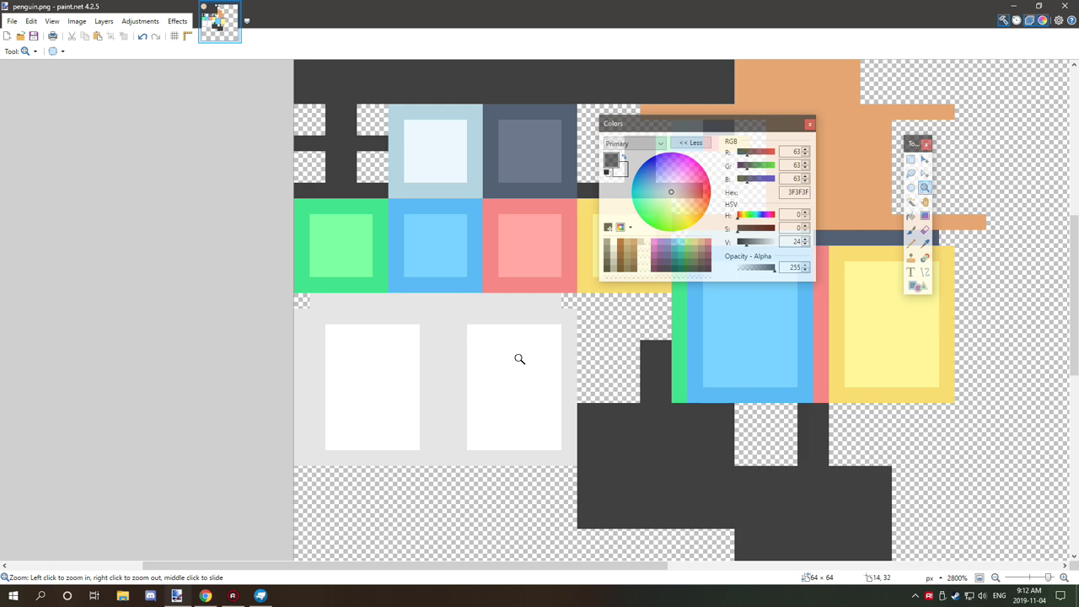
pyautogui.scroll(1, 519, 360)
pyautogui.scroll(-1, 810, 361)
pyautogui.keyDown('ctrl'); pyautogui.scroll(-2, 828, 356); pyautogui.keyUp('ctrl')
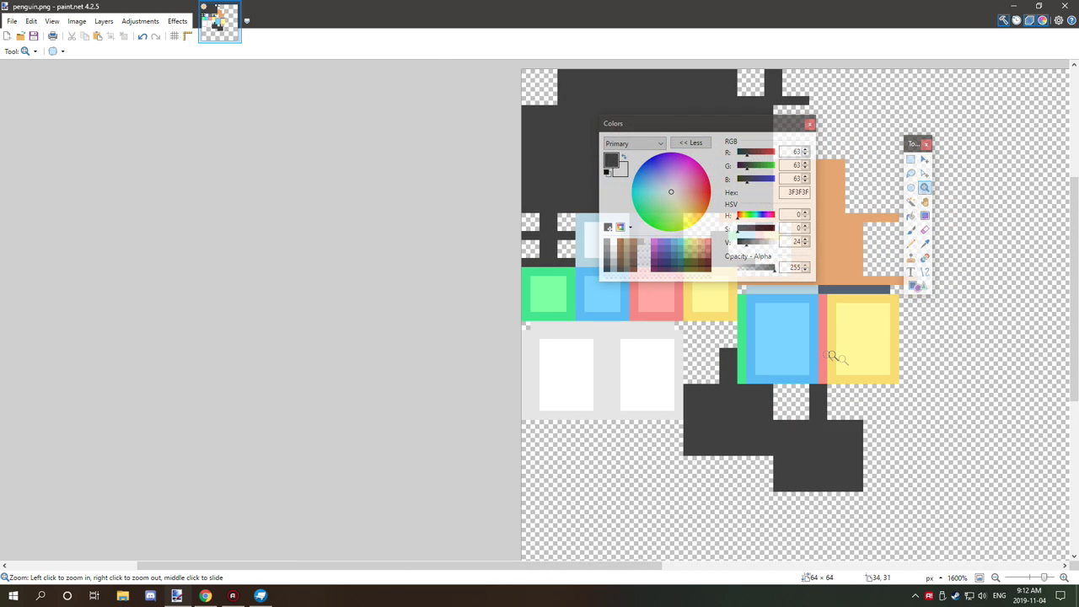
pyautogui.keyDown('ctrl'); pyautogui.scroll(1, 460, 88); pyautogui.keyUp('ctrl')
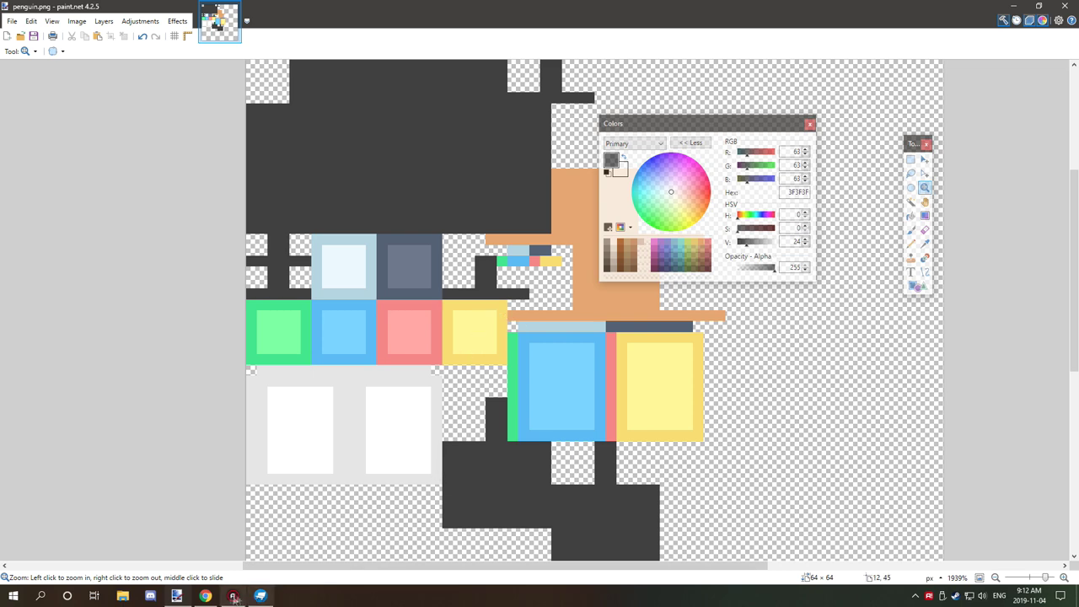
pyautogui.click(260, 596)
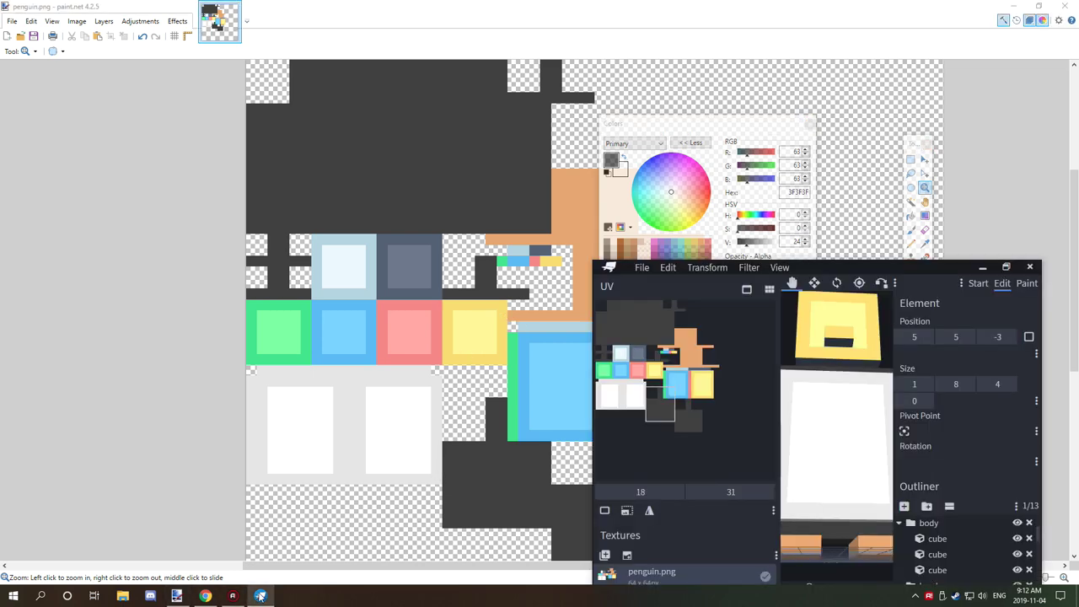
# Maximize Blockbench and orbit around the penguin from side to front
pyautogui.click(1006, 266)
pyautogui.moveTo(816, 246)
pyautogui.mouseDown()
pyautogui.moveTo(767, 310)
pyautogui.moveTo(901, 297)
pyautogui.mouseUp()
pyautogui.moveTo(273, 238); pyautogui.dragTo(379, 214)
pyautogui.scroll(-5, 450, 214)
pyautogui.moveTo(689, 249); pyautogui.dragTo(560, 288)
# Inspect the belly, beak and head cubes, then select all 13 cubes with Ctrl+A
pyautogui.click(597, 293)
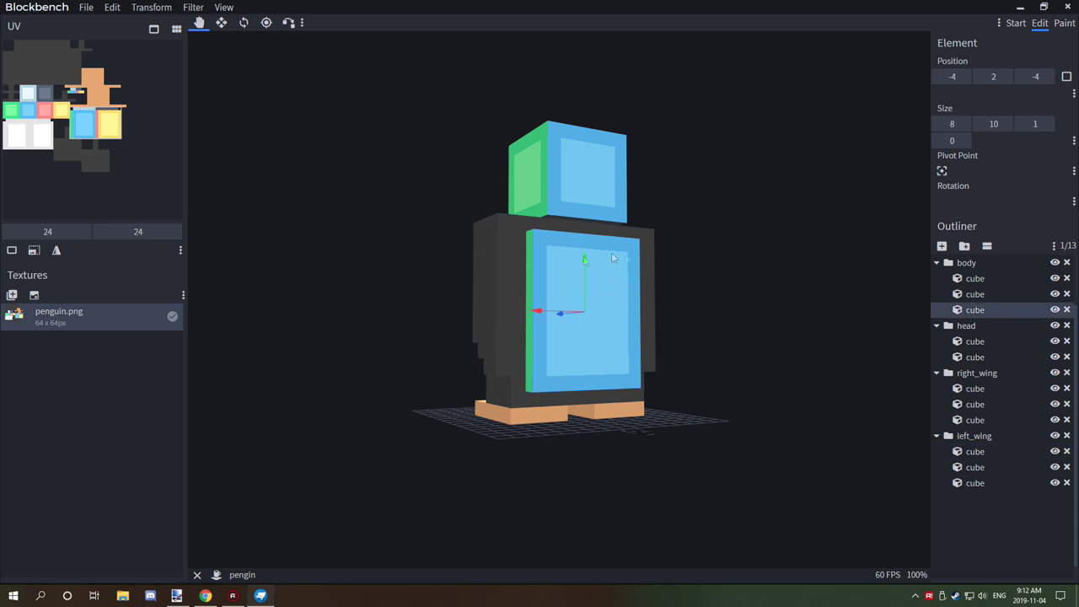
pyautogui.moveTo(283, 123); pyautogui.dragTo(523, 202)
pyautogui.click(526, 204)
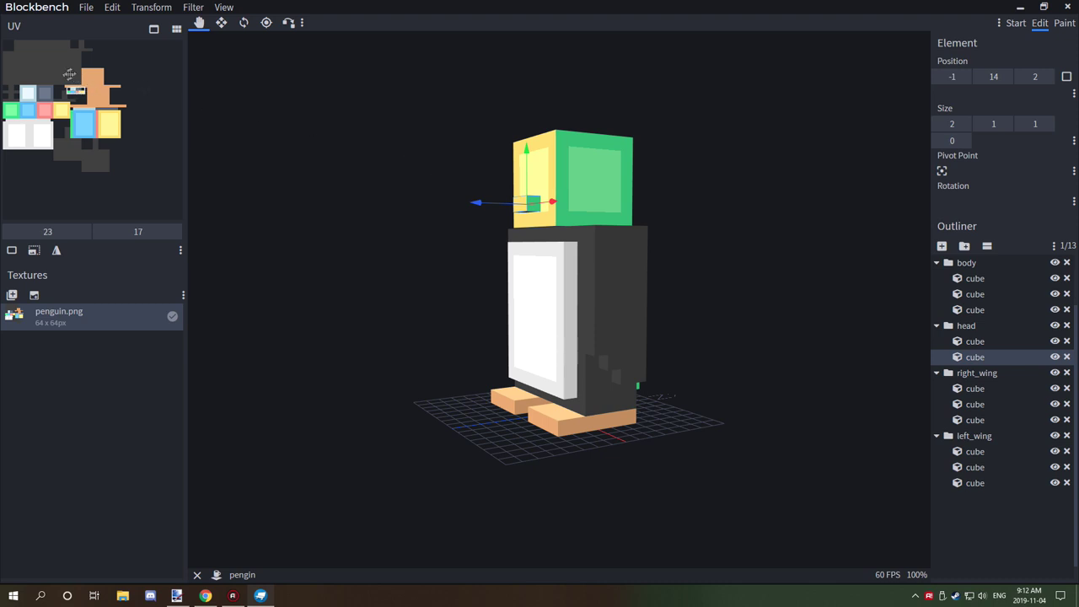
pyautogui.moveTo(320, 162); pyautogui.dragTo(411, 164)
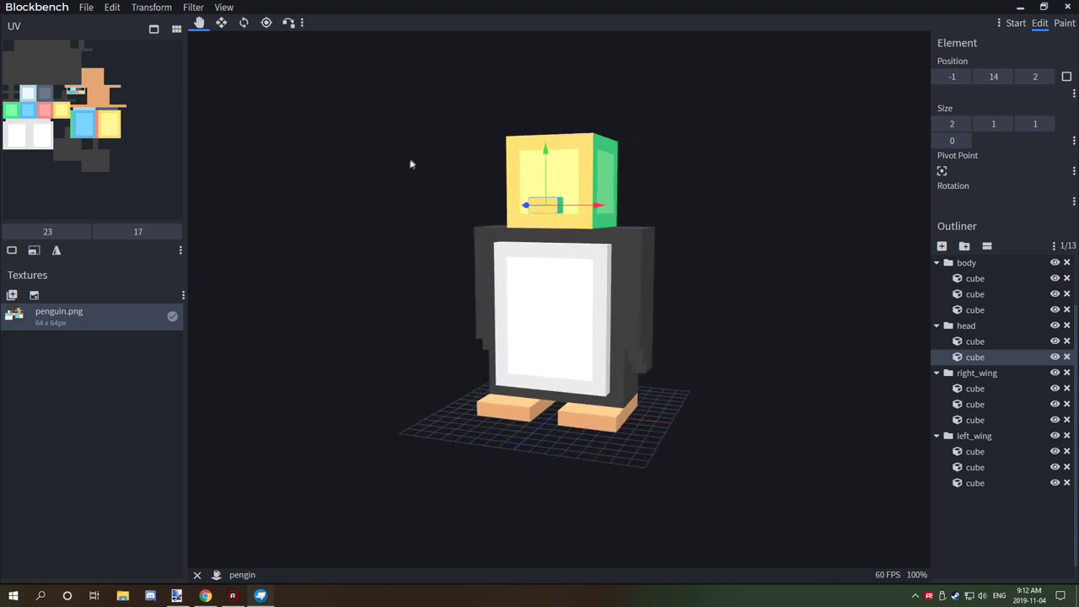
pyautogui.click(531, 140)
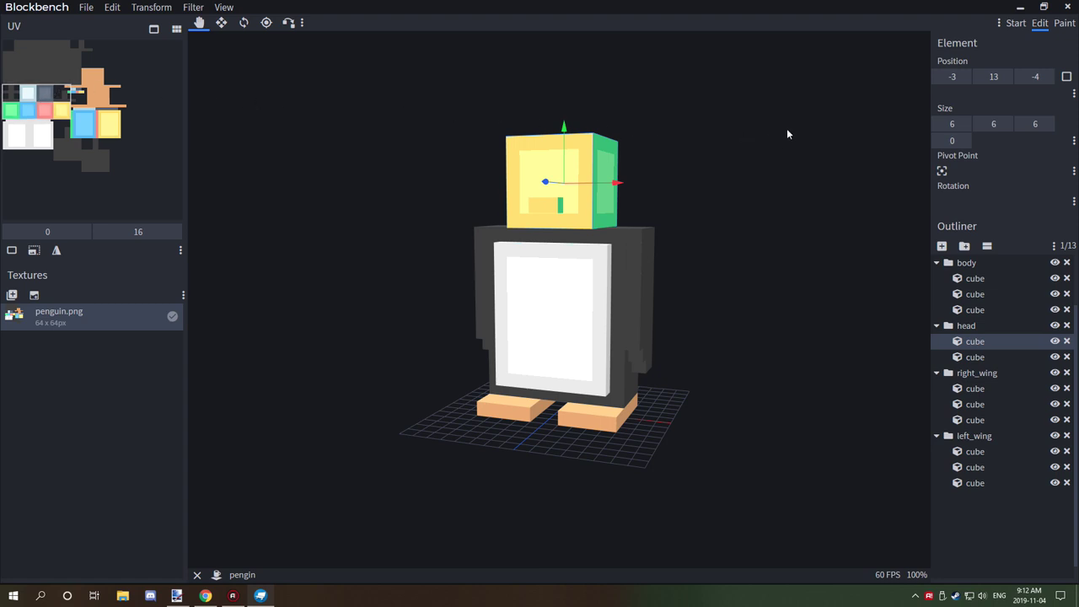
pyautogui.moveTo(788, 132); pyautogui.dragTo(925, 83)
pyautogui.moveTo(778, 49); pyautogui.dragTo(612, 86)
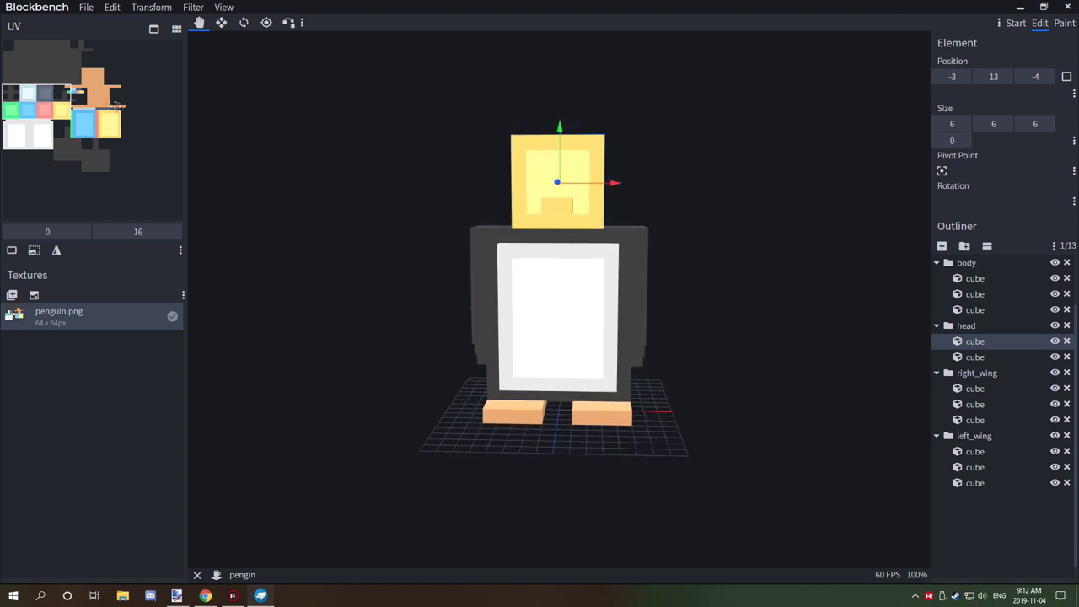
pyautogui.moveTo(470, 179); pyautogui.dragTo(738, 258)
pyautogui.hotkey('ctrl', 'a')
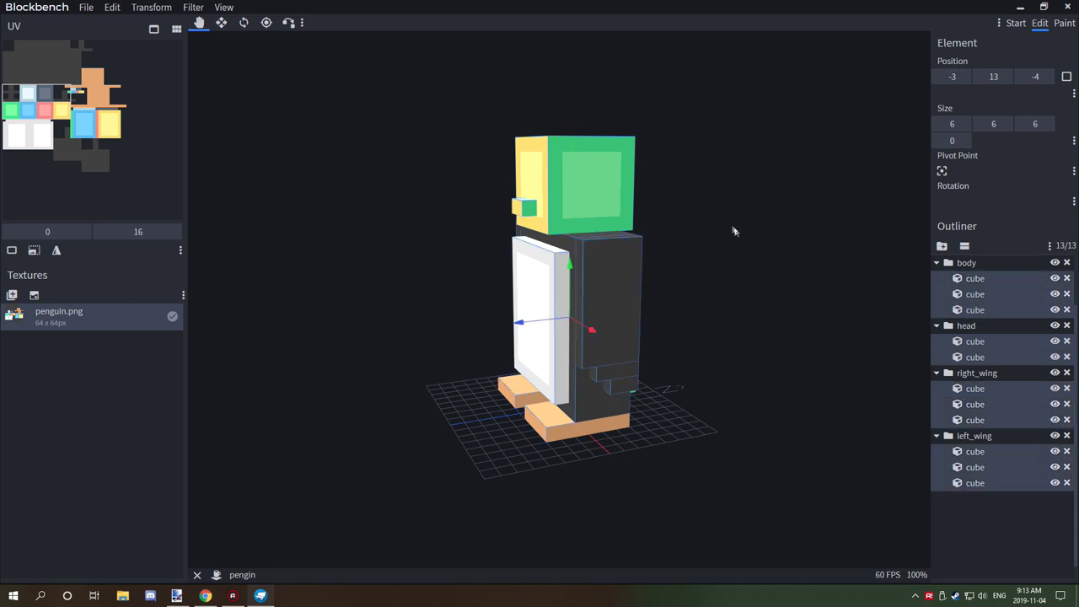
# Rotate the whole model 90° clockwise around the Y axis via Transform > Rotate
pyautogui.click(88, 9)
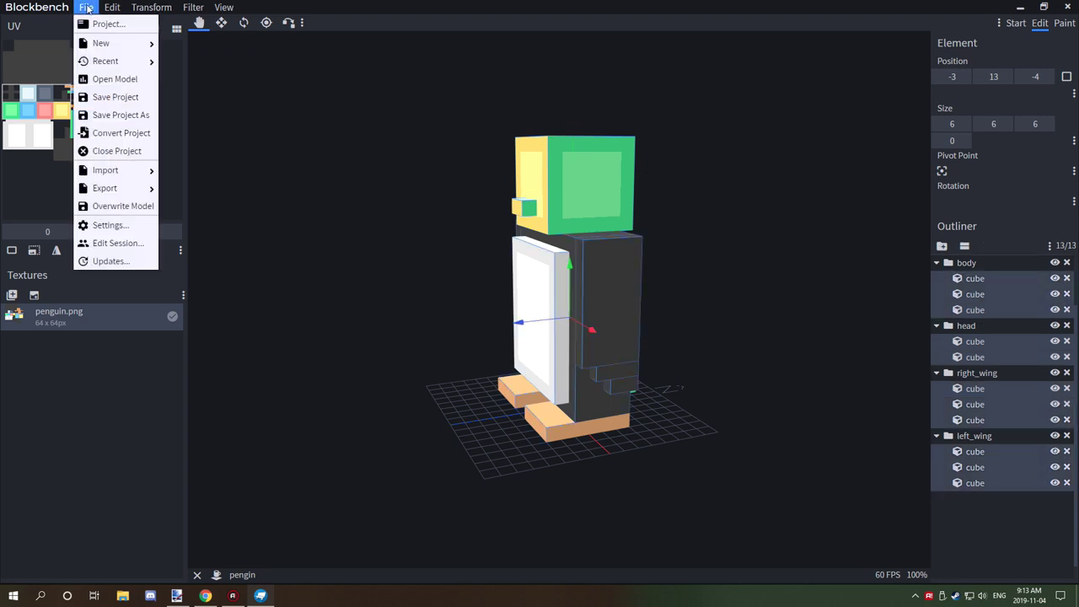
pyautogui.click(154, 9)
pyautogui.click(714, 131)
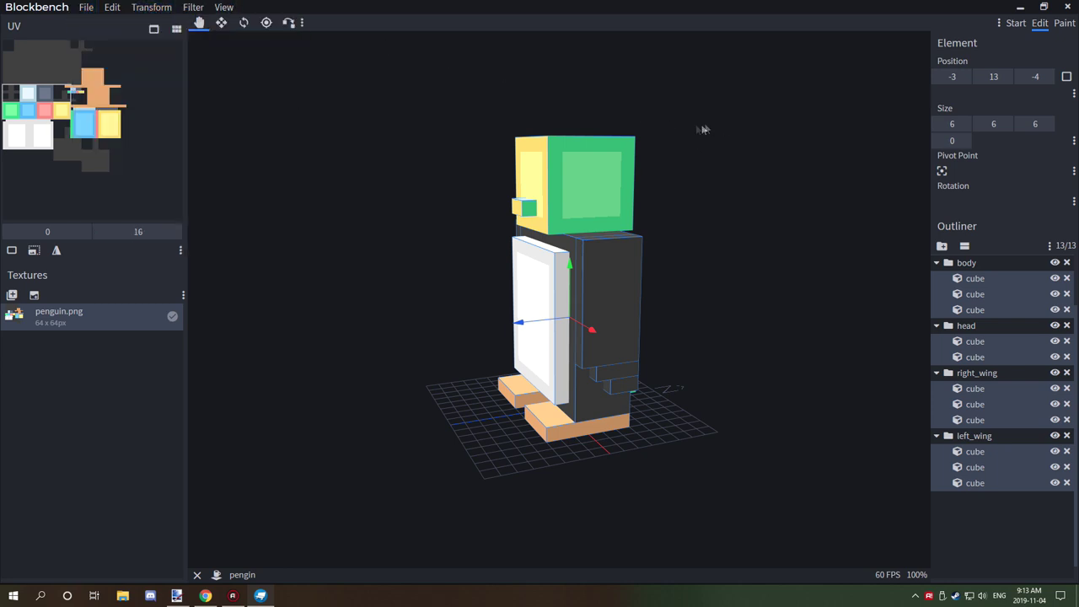
pyautogui.click(135, 8)
pyautogui.moveTo(156, 41)
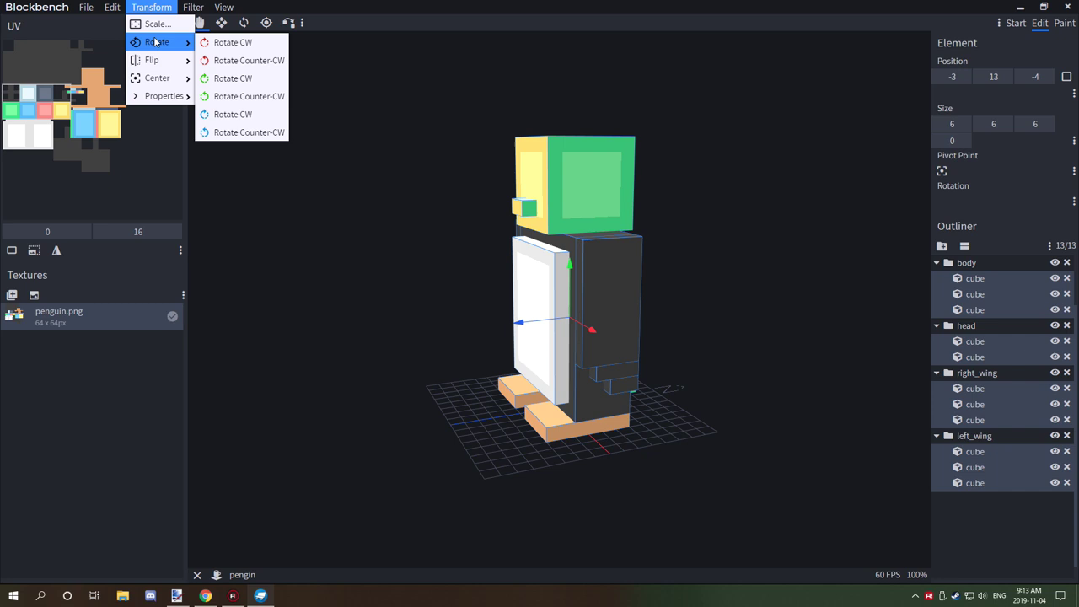
pyautogui.click(248, 78)
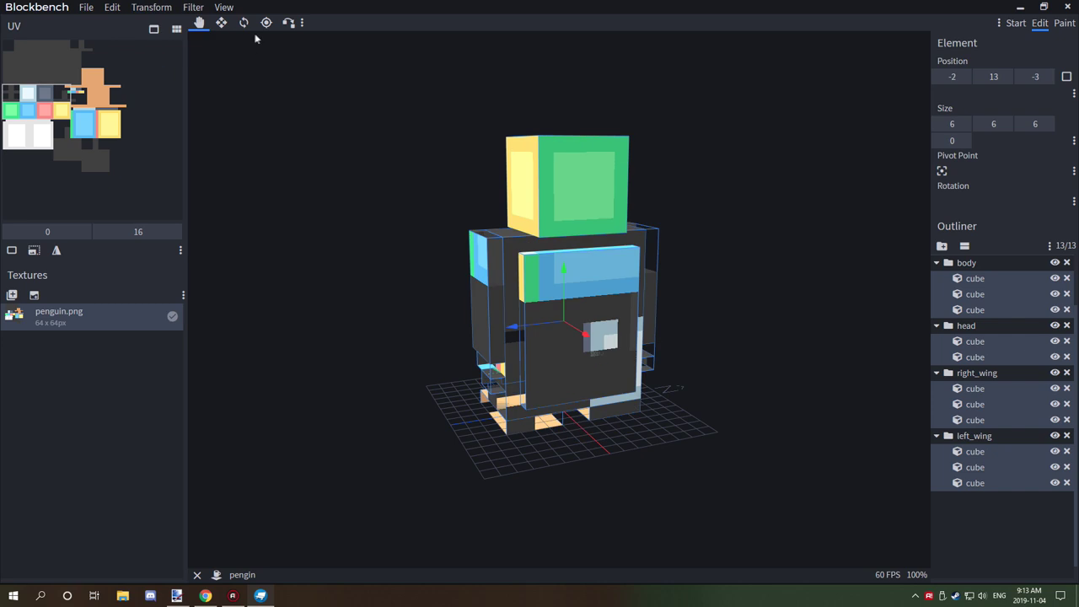
# Apply a second 90° clockwise Y rotation so the penguin faces the opposite way
pyautogui.click(111, 9)
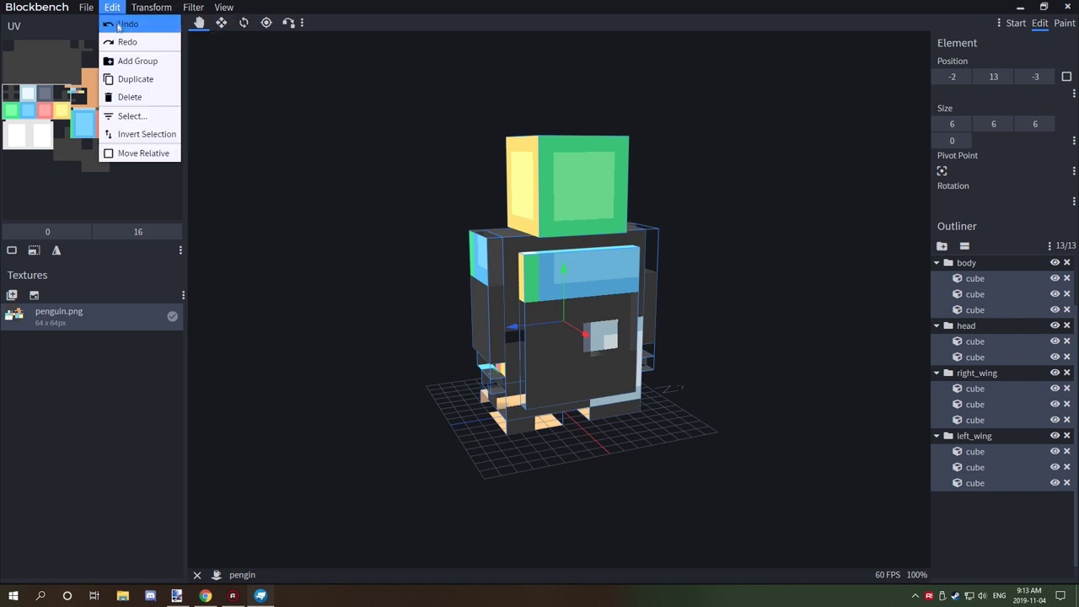
pyautogui.click(135, 8)
pyautogui.click(134, 8)
pyautogui.moveTo(151, 75)
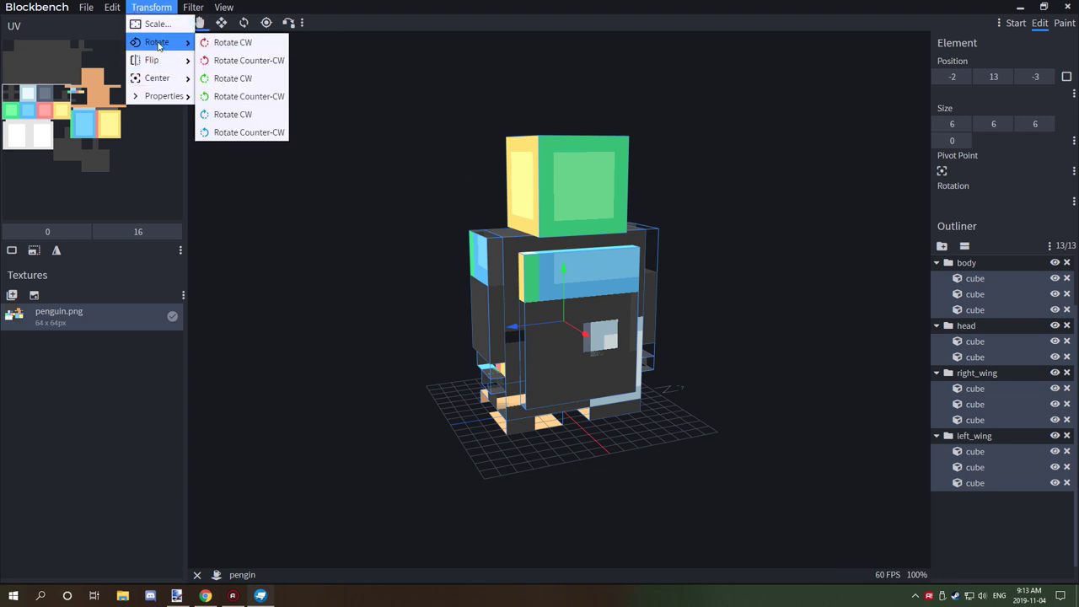
pyautogui.click(251, 77)
pyautogui.moveTo(700, 214); pyautogui.dragTo(683, 261)
# Orbit around the turned penguin's front, back and sides, then minimize Blockbench
pyautogui.moveTo(675, 500); pyautogui.dragTo(681, 413)
pyautogui.moveTo(279, 267); pyautogui.dragTo(677, 289)
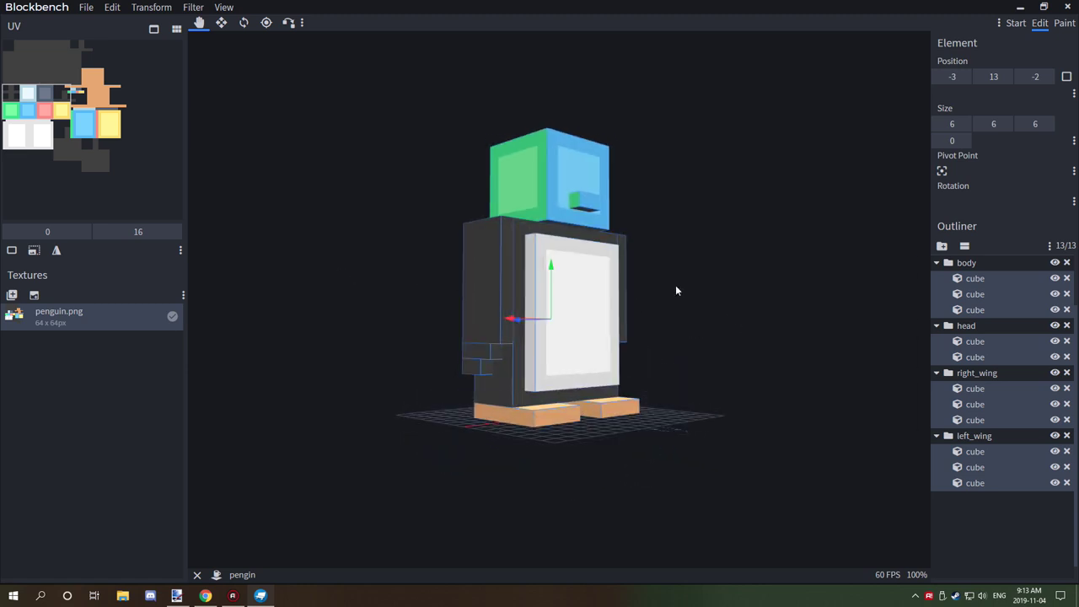
pyautogui.moveTo(773, 301); pyautogui.dragTo(717, 304)
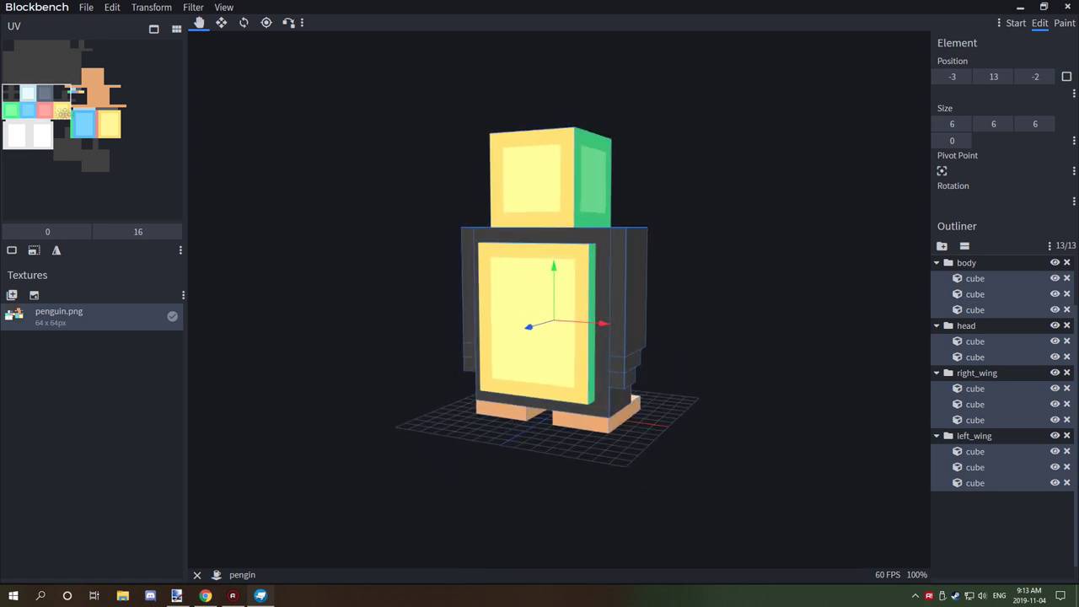
pyautogui.moveTo(615, 226); pyautogui.dragTo(354, 240)
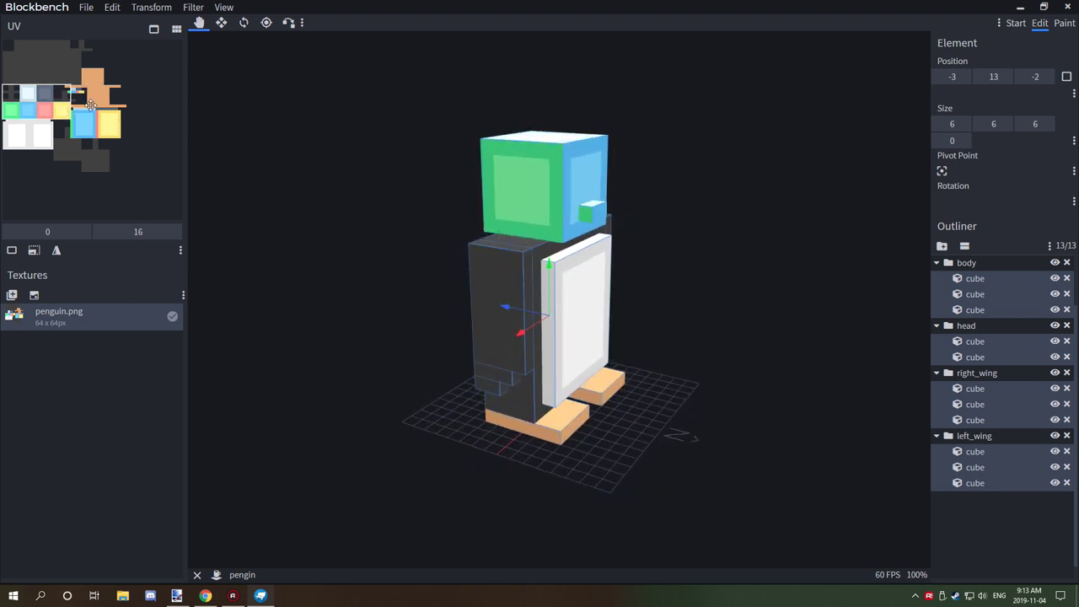
pyautogui.moveTo(651, 222); pyautogui.dragTo(742, 202)
pyautogui.click(1018, 6)
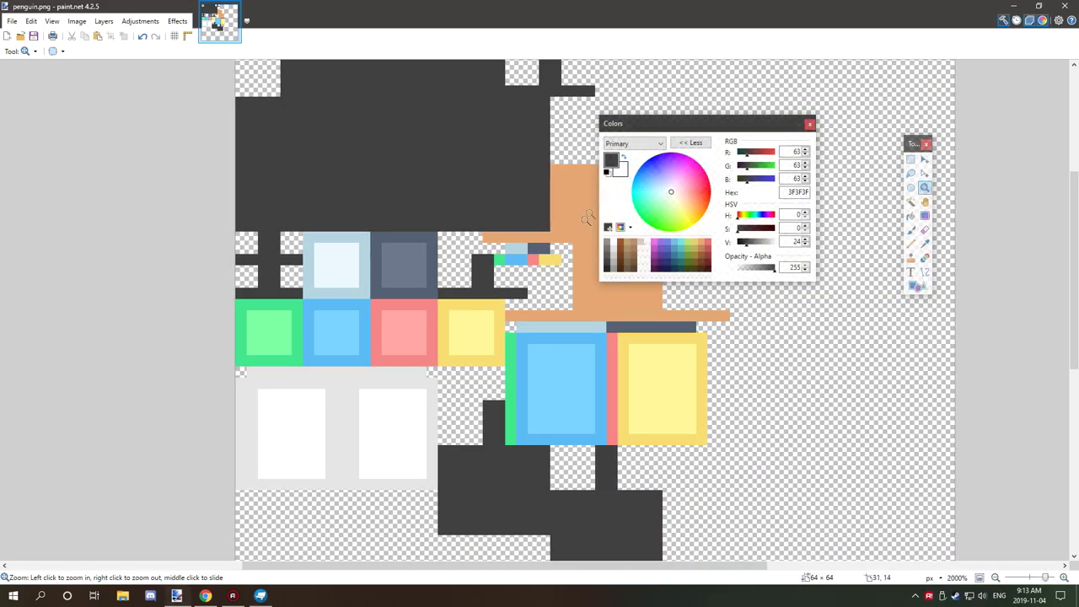
# Magic-wand select the blue and yellow blocks plus green and pink strips at 27% tolerance
pyautogui.moveTo(482, 298); pyautogui.dragTo(765, 429)
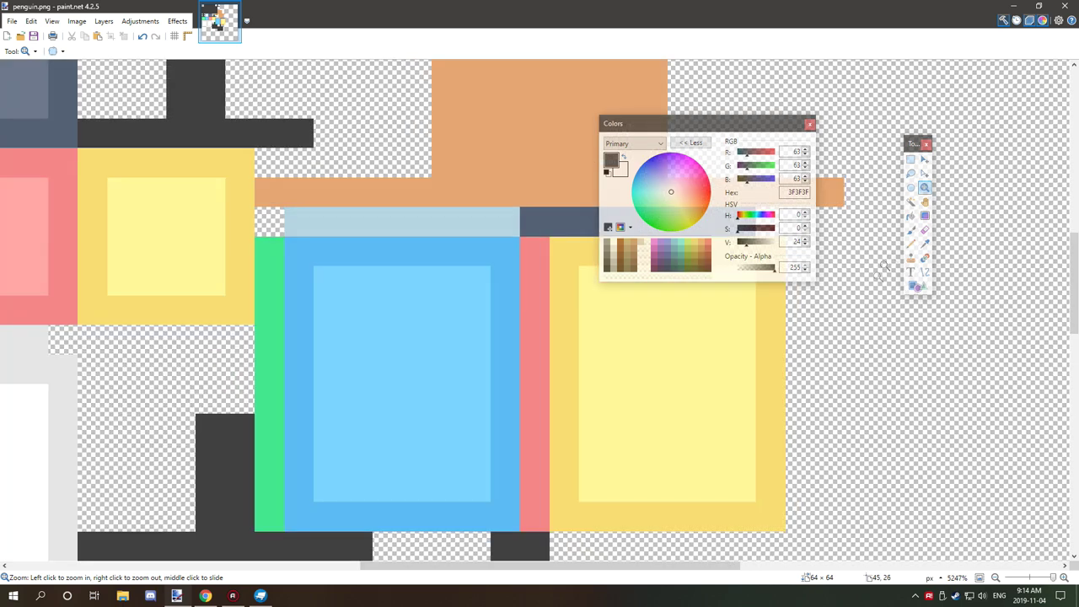
pyautogui.click(910, 203)
pyautogui.click(506, 338)
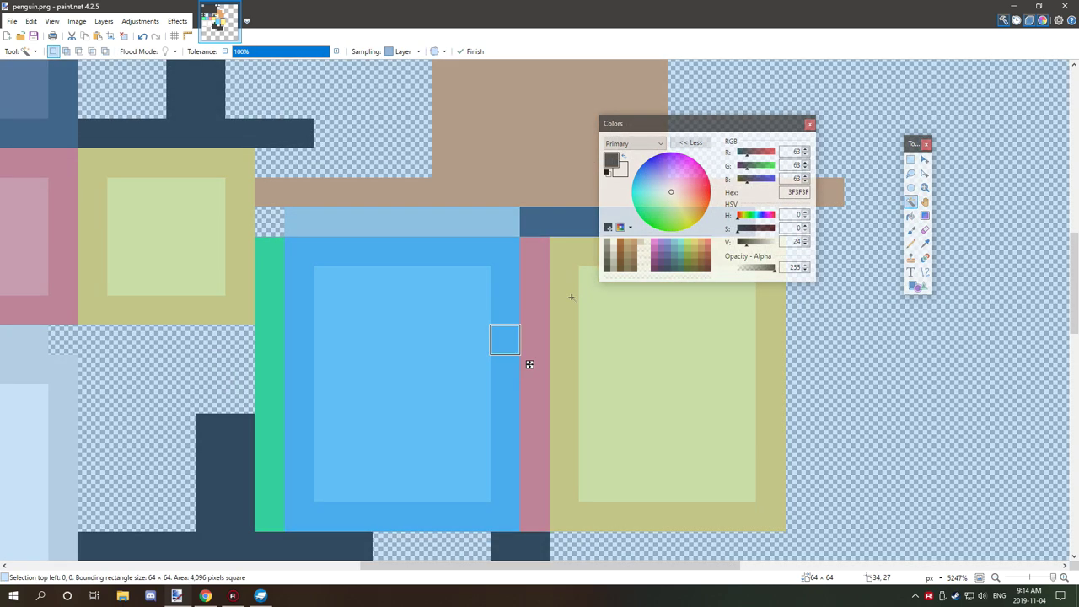
pyautogui.hotkey('ctrl', 'd')
pyautogui.click(260, 52)
pyautogui.click(417, 280)
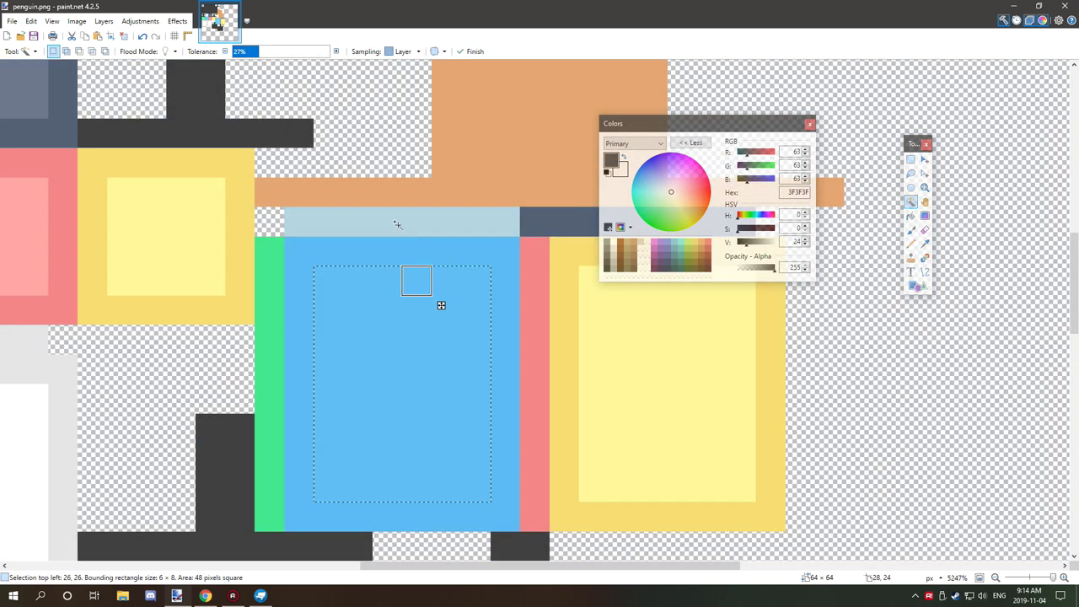
pyautogui.moveTo(417, 281); pyautogui.dragTo(387, 251)
pyautogui.keyDown('ctrl'); pyautogui.click(268, 250); pyautogui.keyUp('ctrl')
pyautogui.keyDown('ctrl'); pyautogui.click(534, 297); pyautogui.keyUp('ctrl')
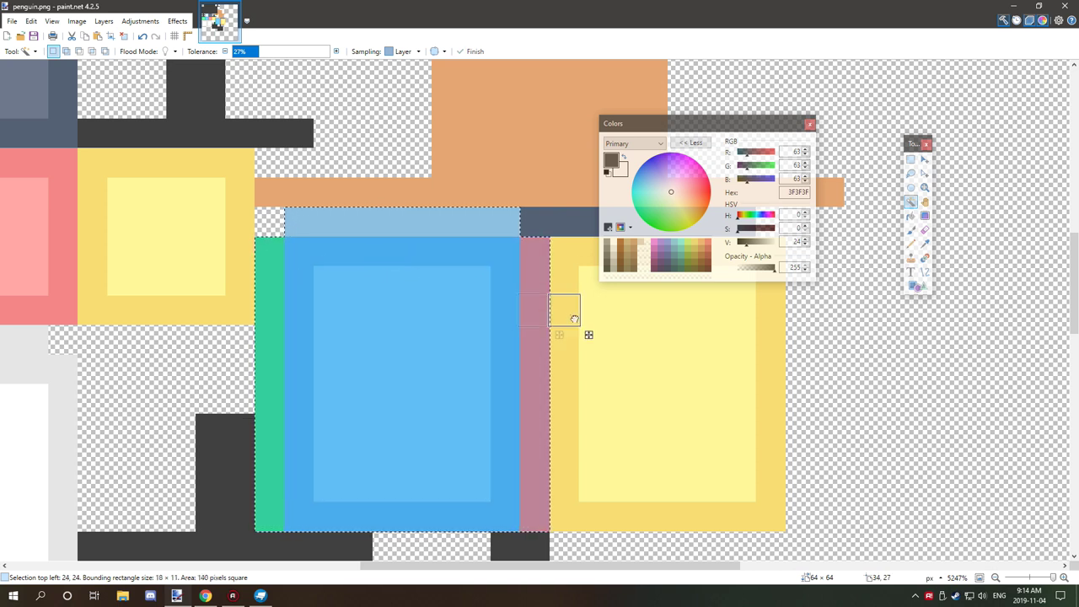
pyautogui.keyDown('ctrl'); pyautogui.click(564, 308); pyautogui.keyUp('ctrl')
pyautogui.keyDown('ctrl'); pyautogui.click(622, 338); pyautogui.keyUp('ctrl')
# Fill the selected blocks solid dark grey at 100% fill tolerance, then deselect
pyautogui.press('f')
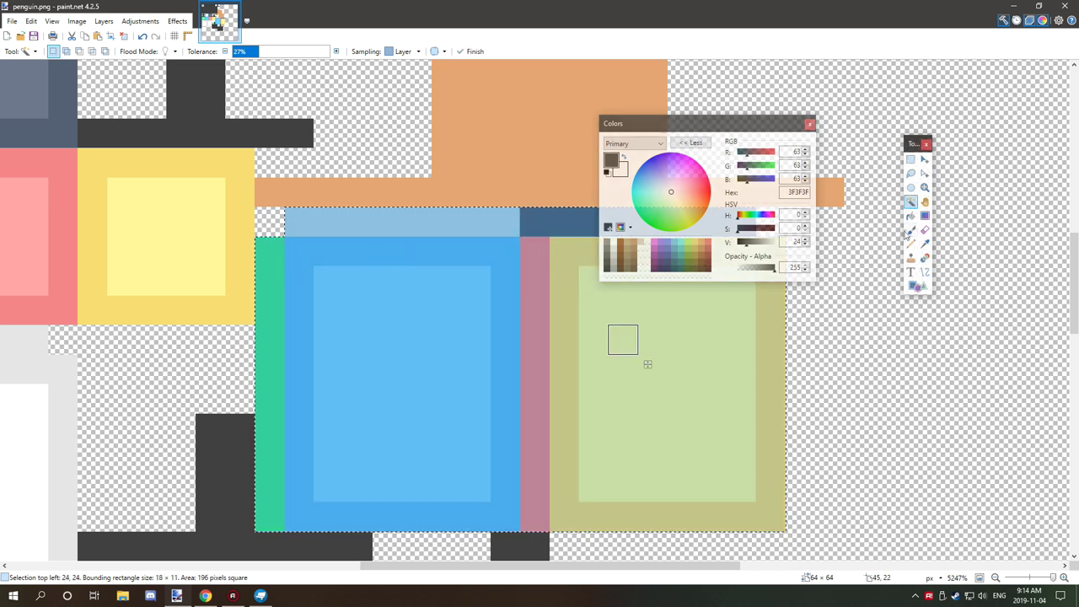
pyautogui.click(565, 291)
pyautogui.hotkey('ctrl', 'z')
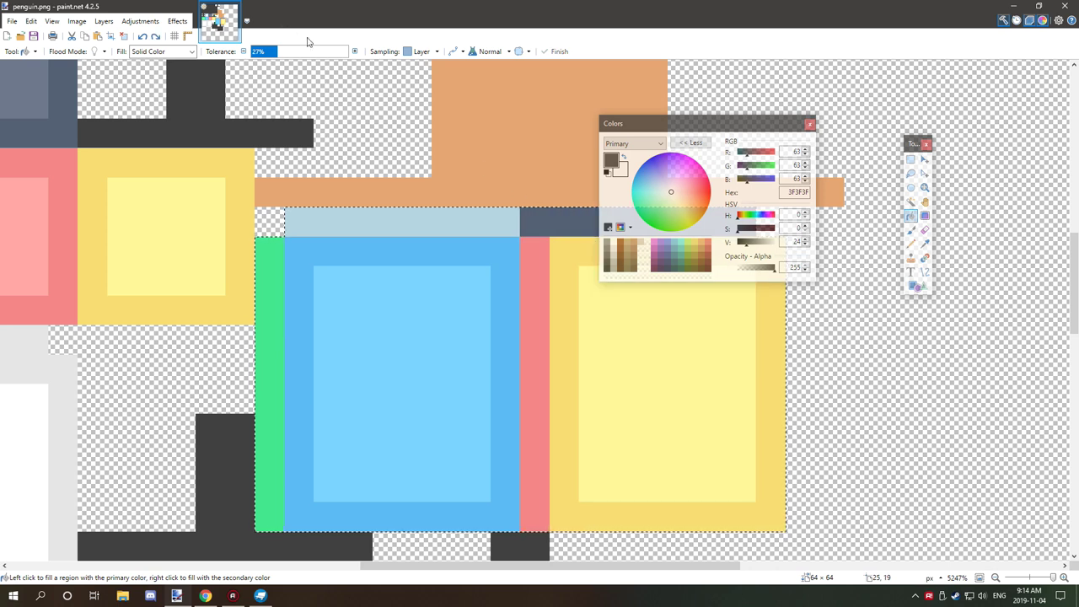
pyautogui.moveTo(278, 51); pyautogui.dragTo(487, 67)
pyautogui.click(571, 300)
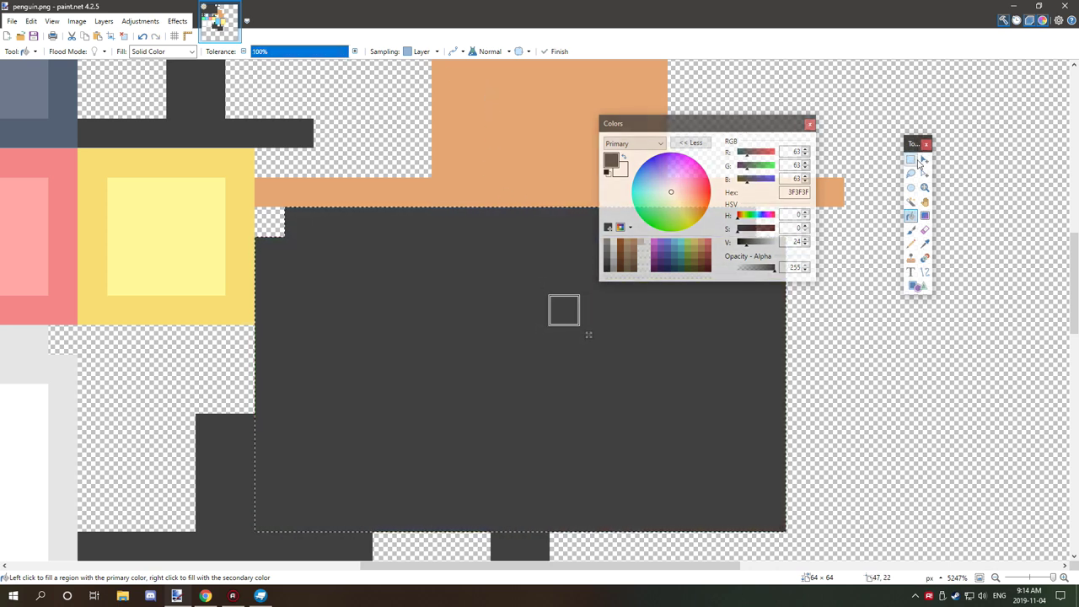
pyautogui.press('s')
pyautogui.hotkey('ctrl', 'd')
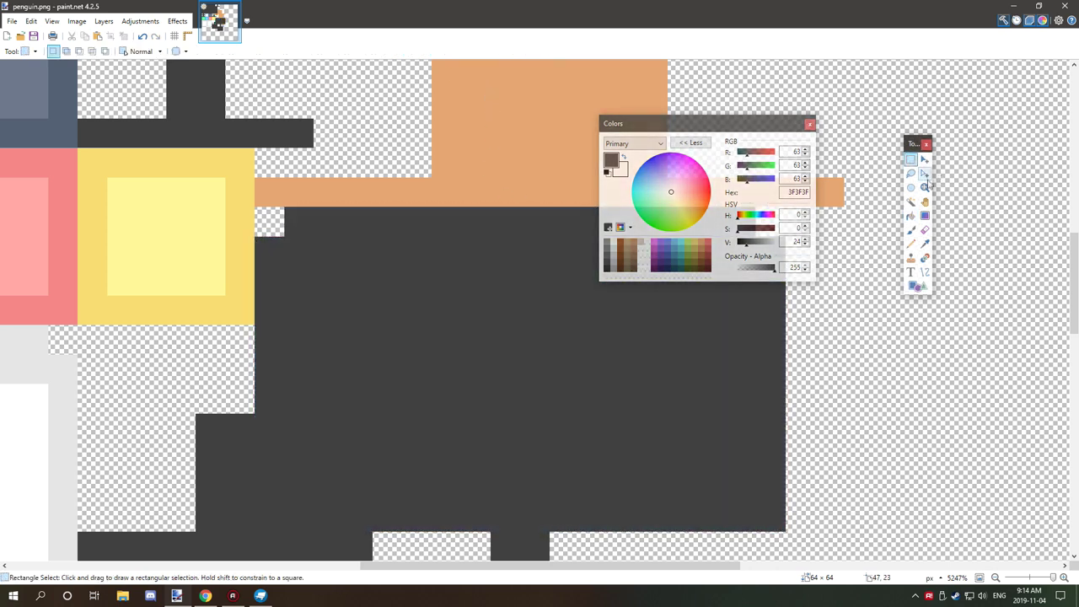
# Sample the orange from the canvas and pencil the upper and lower swatch rows orange
pyautogui.press('z')
pyautogui.rightClick(413, 152)
pyautogui.rightClick(413, 153)
pyautogui.scroll(2, 418, 147)
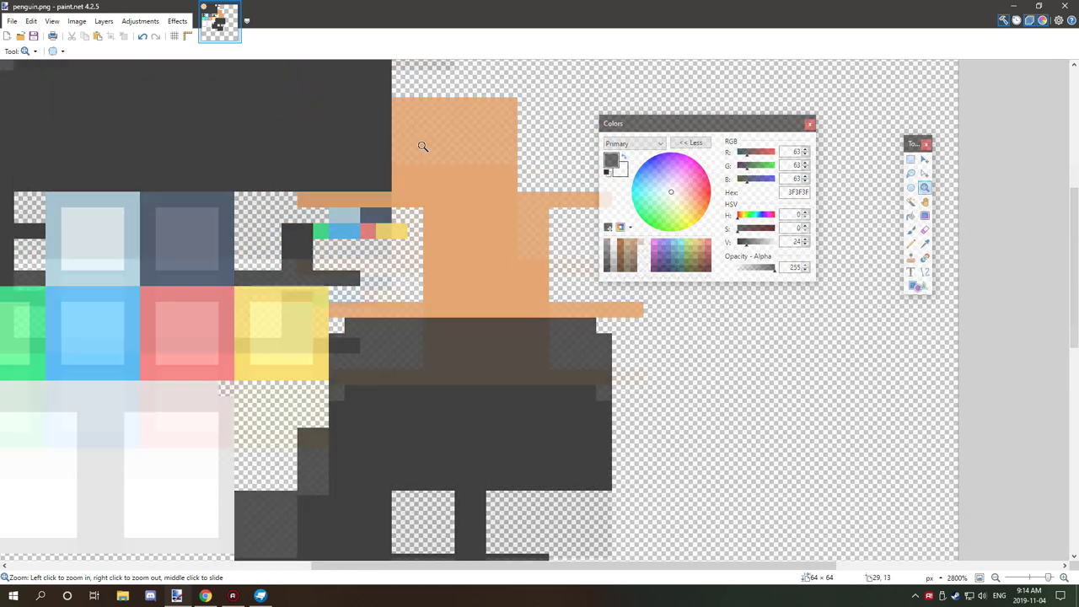
pyautogui.click(390, 260)
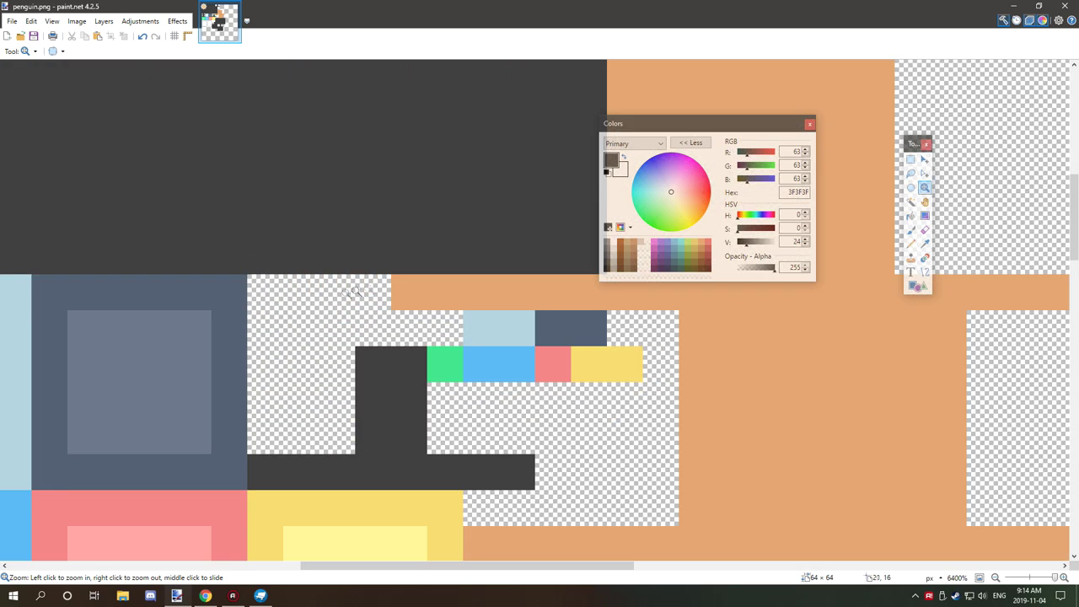
pyautogui.press('k')
pyautogui.click(869, 219)
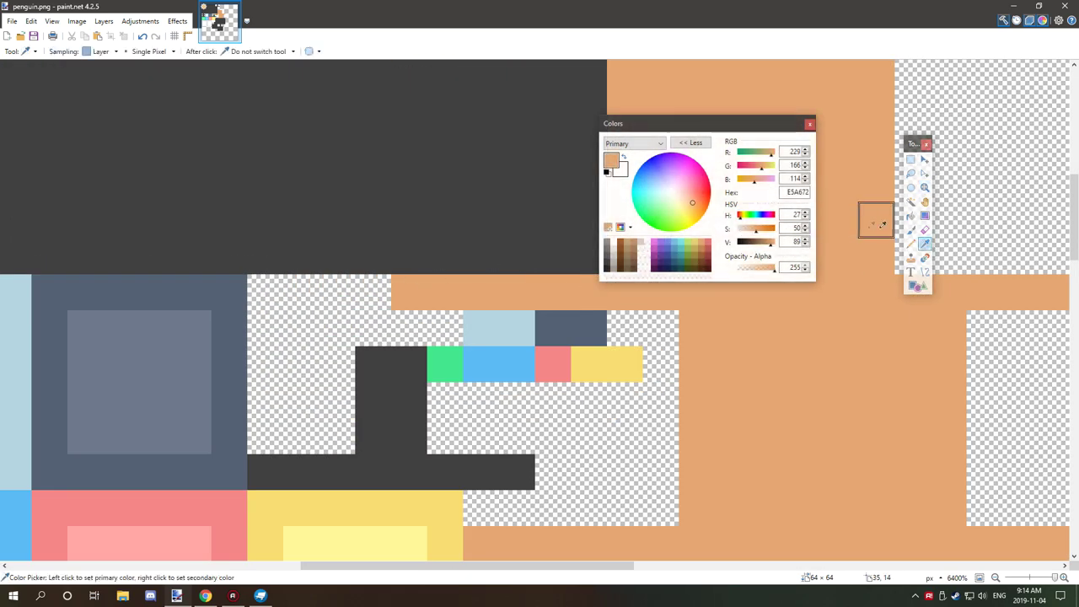
pyautogui.click(911, 244)
pyautogui.moveTo(472, 325); pyautogui.dragTo(581, 329)
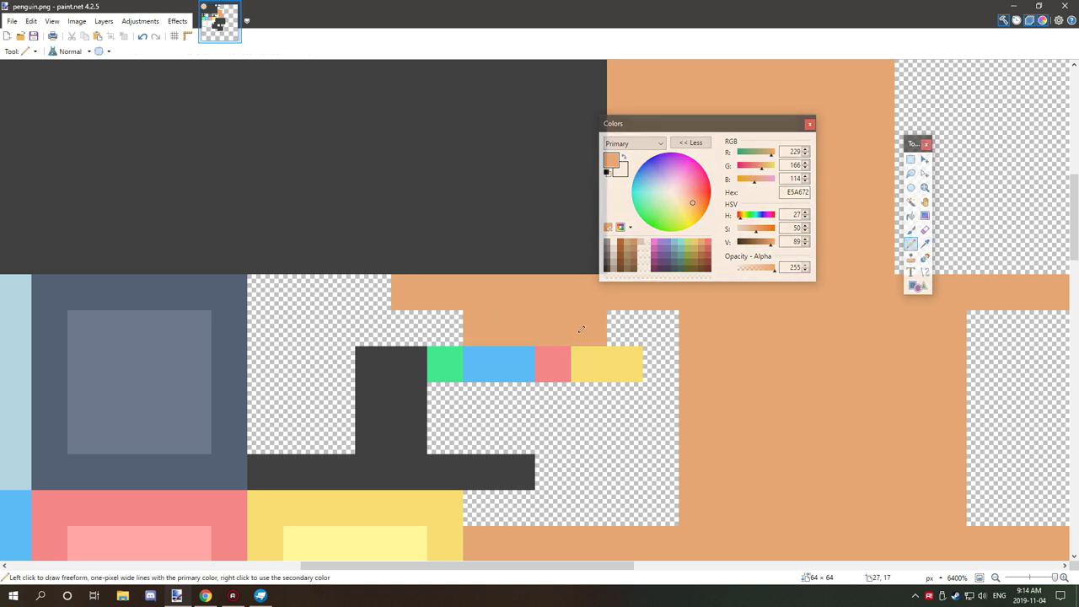
pyautogui.moveTo(452, 357)
pyautogui.mouseDown()
pyautogui.moveTo(536, 356)
pyautogui.moveTo(633, 367)
pyautogui.mouseUp()
# Zoom in on the colour swatch squares, then bring Blockbench to the front
pyautogui.click(925, 187)
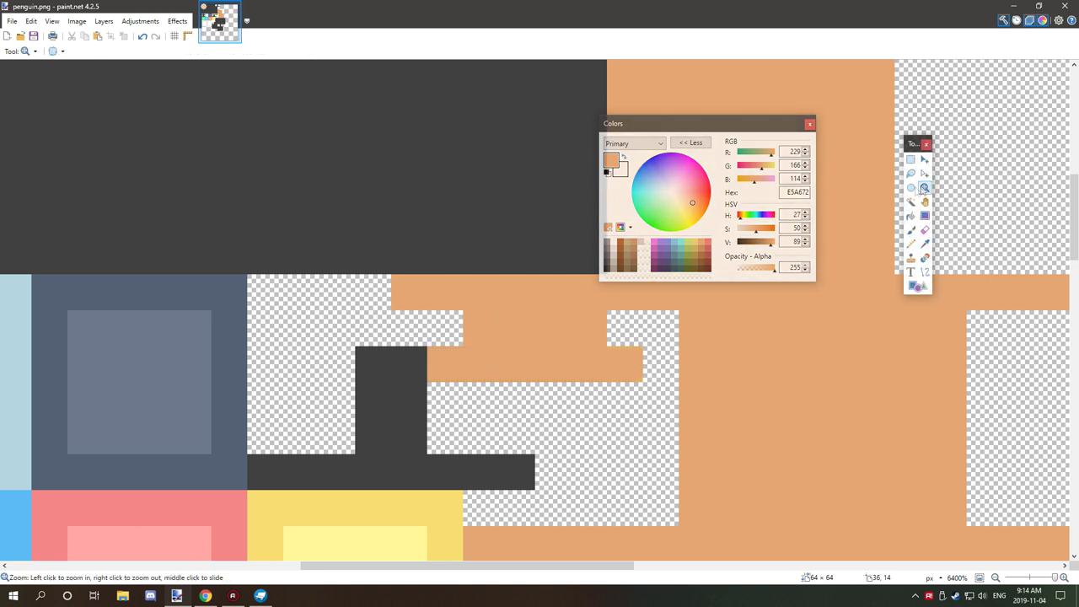
pyautogui.rightClick(583, 313)
pyautogui.rightClick(579, 313)
pyautogui.rightClick(590, 305)
pyautogui.moveTo(183, 265); pyautogui.dragTo(616, 452)
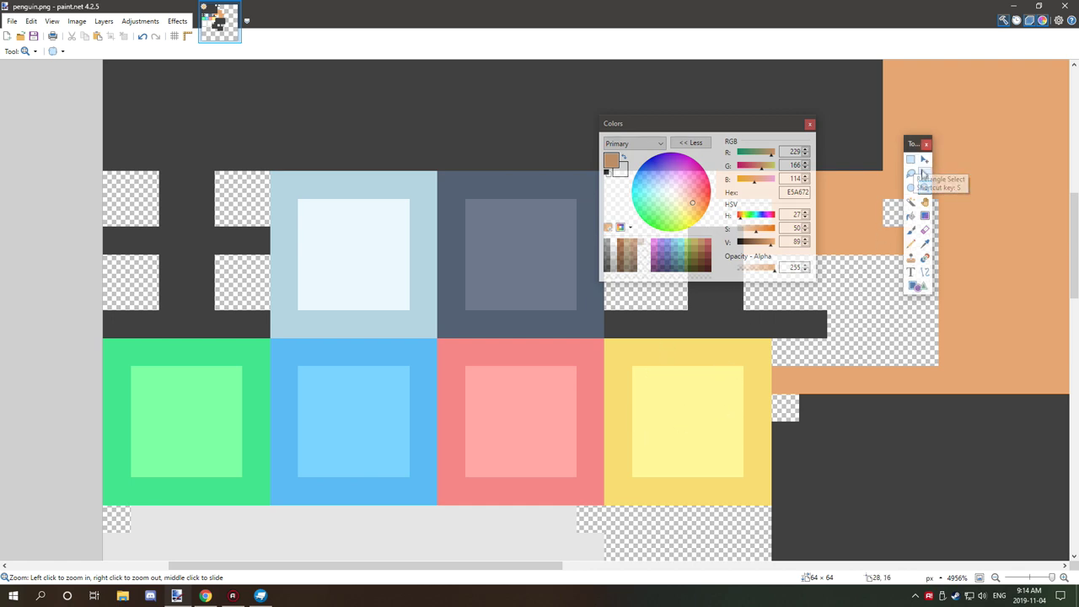
pyautogui.click(925, 243)
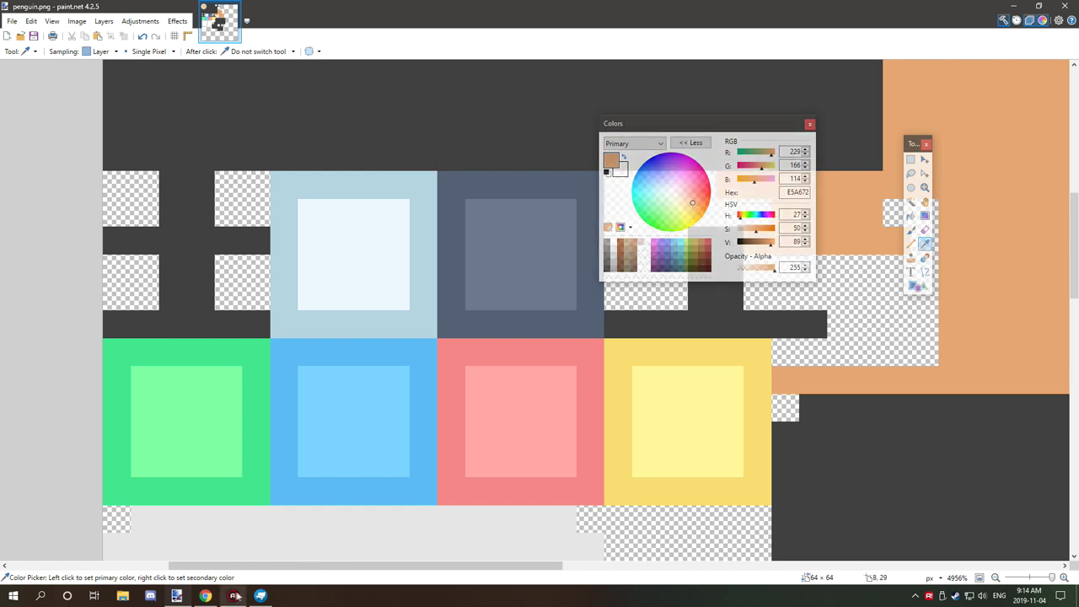
pyautogui.click(261, 595)
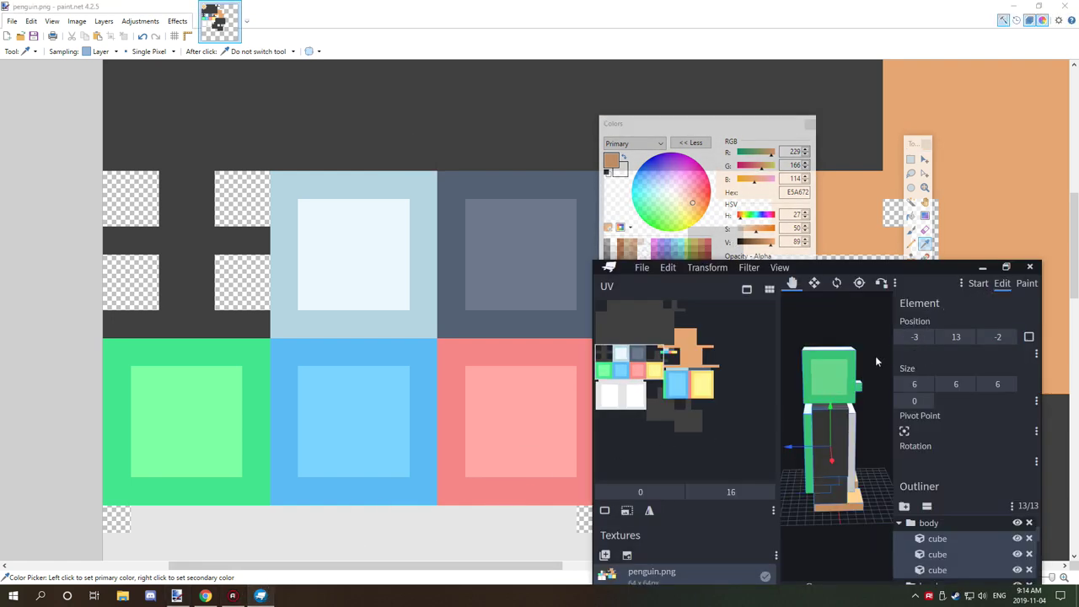
# Inspect the textured penguin from front, upper-right and three-quarter angles, then minimize Blockbench
pyautogui.click(1006, 266)
pyautogui.moveTo(757, 258); pyautogui.dragTo(550, 242)
pyautogui.scroll(3, 550, 242)
pyautogui.moveTo(590, 211); pyautogui.dragTo(686, 173)
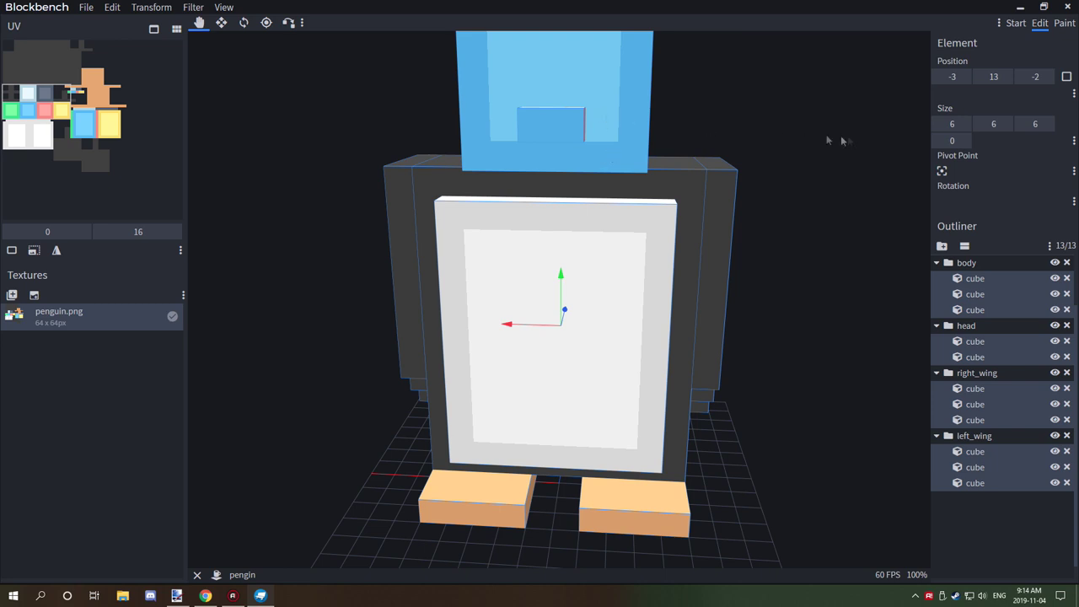
pyautogui.scroll(-4, 834, 175)
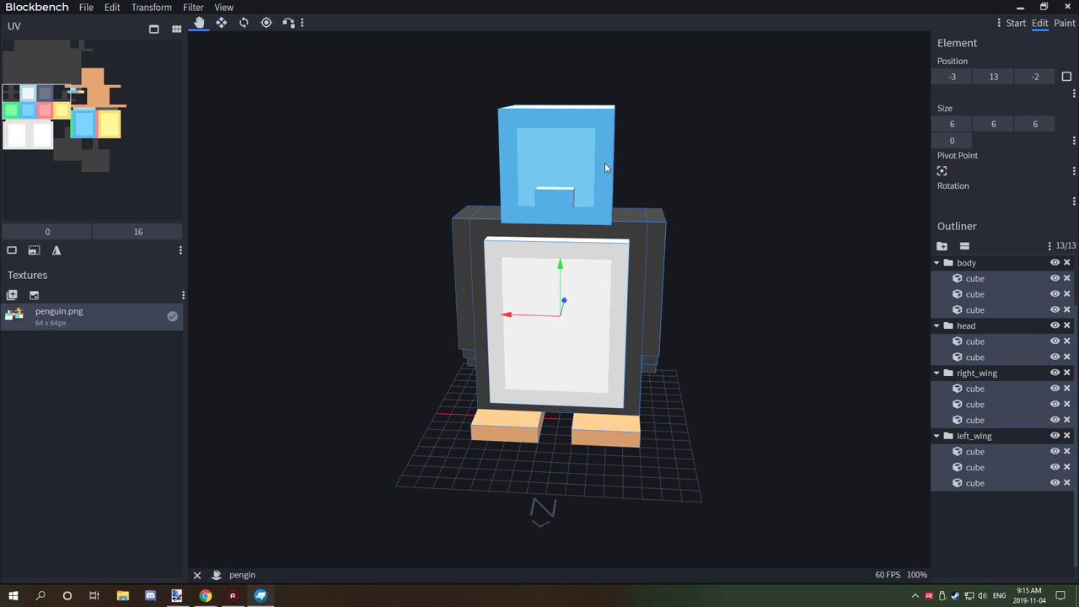
pyautogui.moveTo(693, 164); pyautogui.dragTo(922, 88)
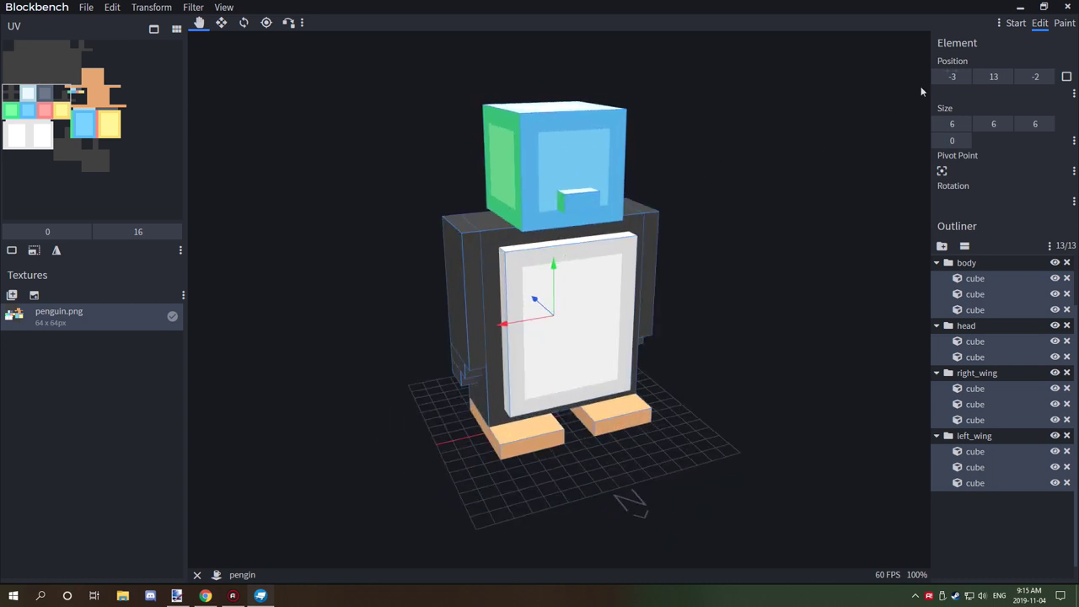
pyautogui.click(1020, 7)
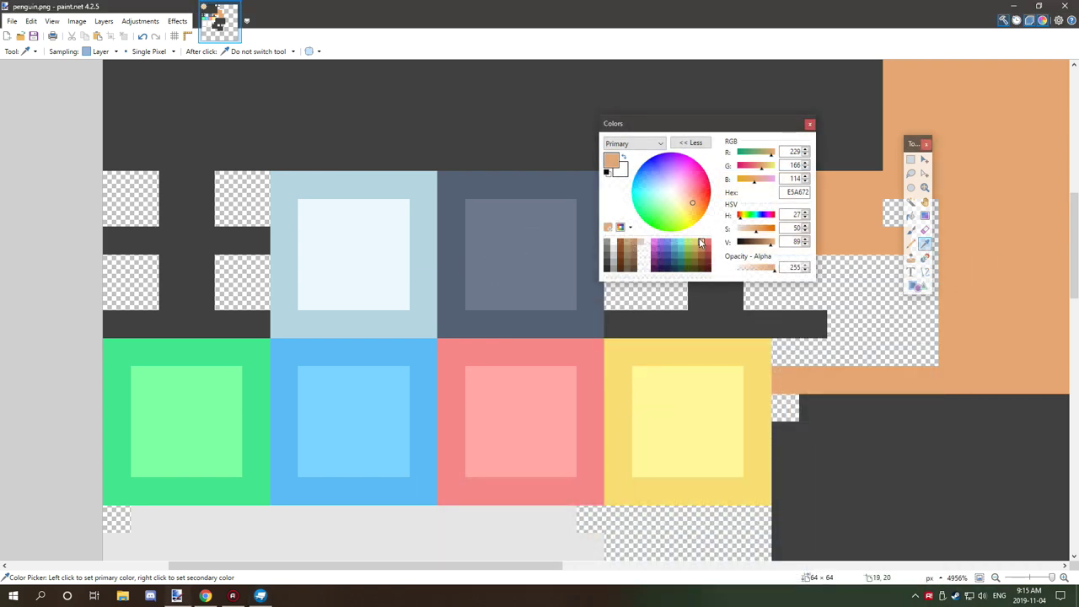
# With the Pencil, draw two white eye pixels and black pupils on the penguin's face
pyautogui.click(911, 243)
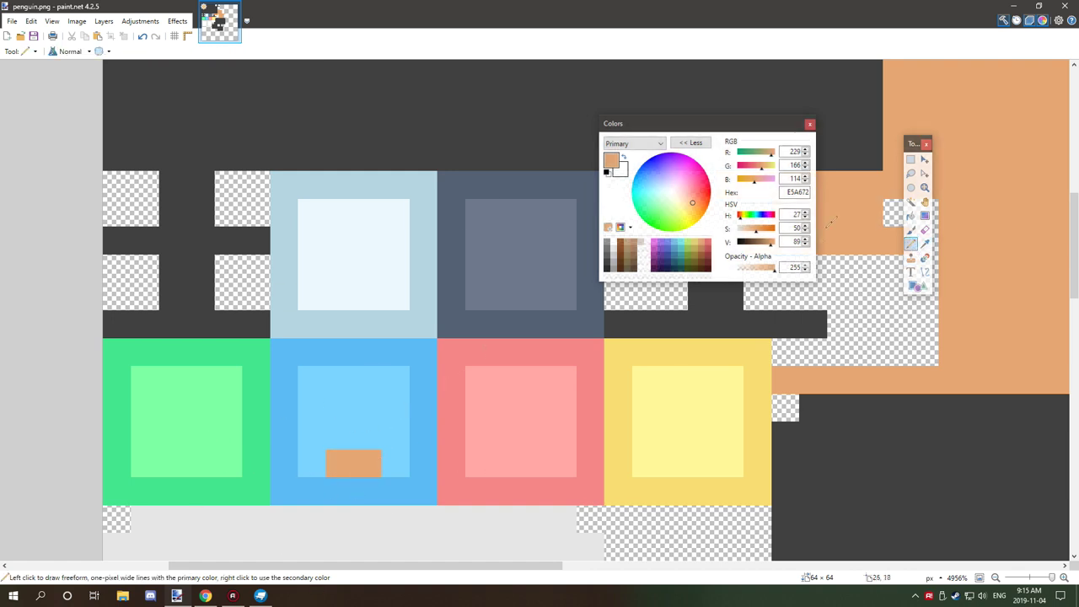
pyautogui.click(620, 244)
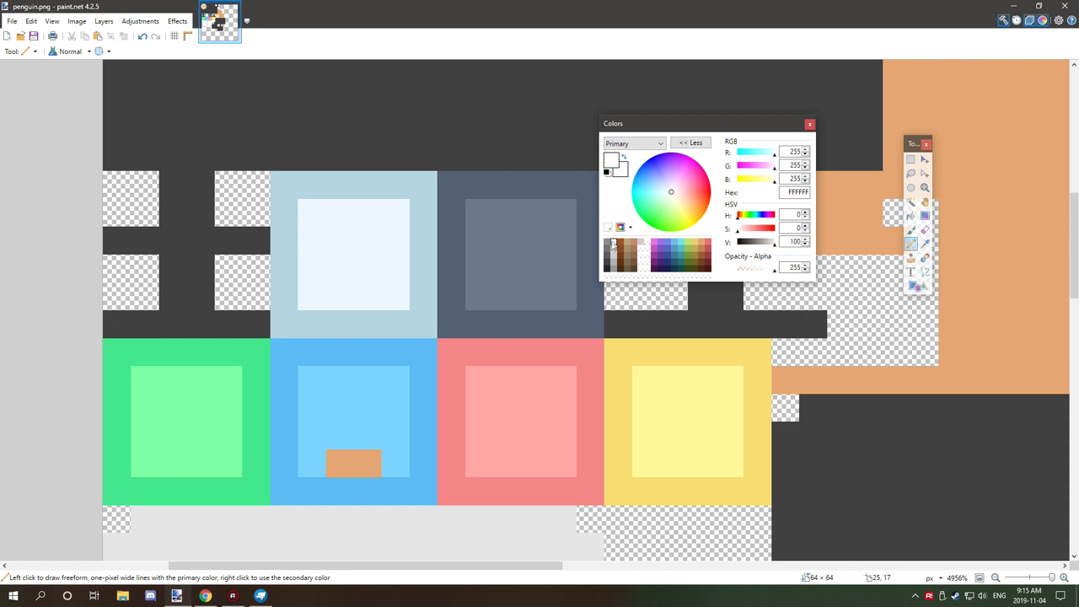
pyautogui.click(294, 406)
pyautogui.click(418, 404)
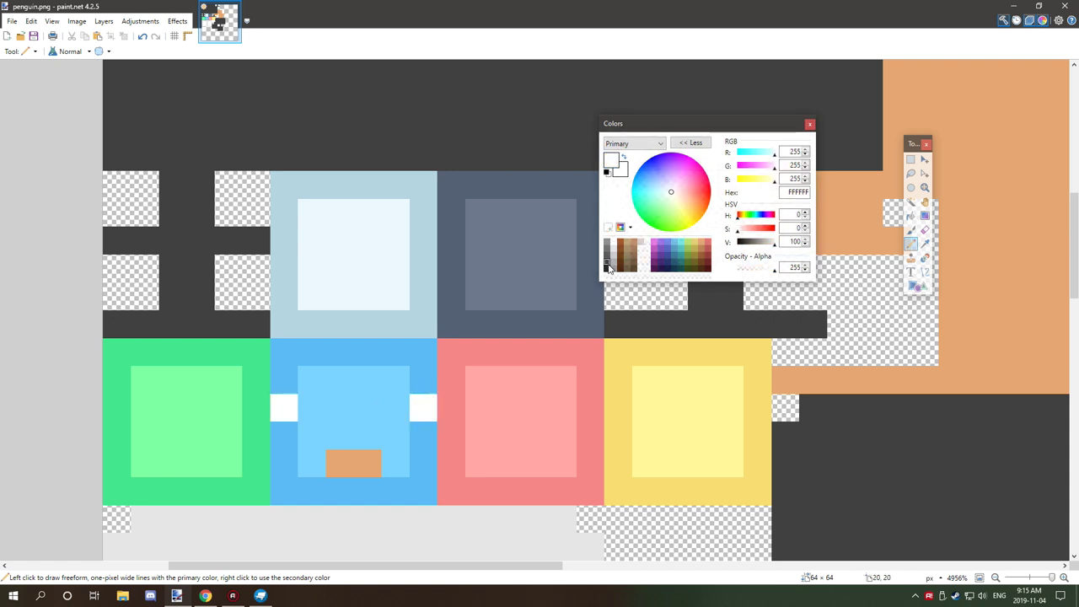
pyautogui.moveTo(774, 246); pyautogui.dragTo(739, 244)
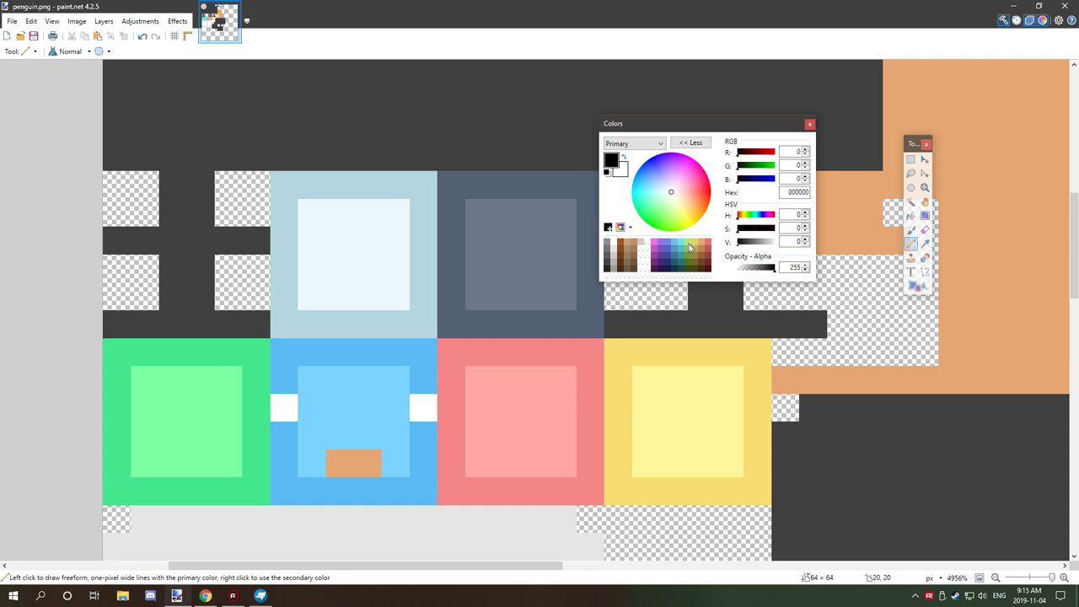
pyautogui.click(312, 407)
pyautogui.click(408, 400)
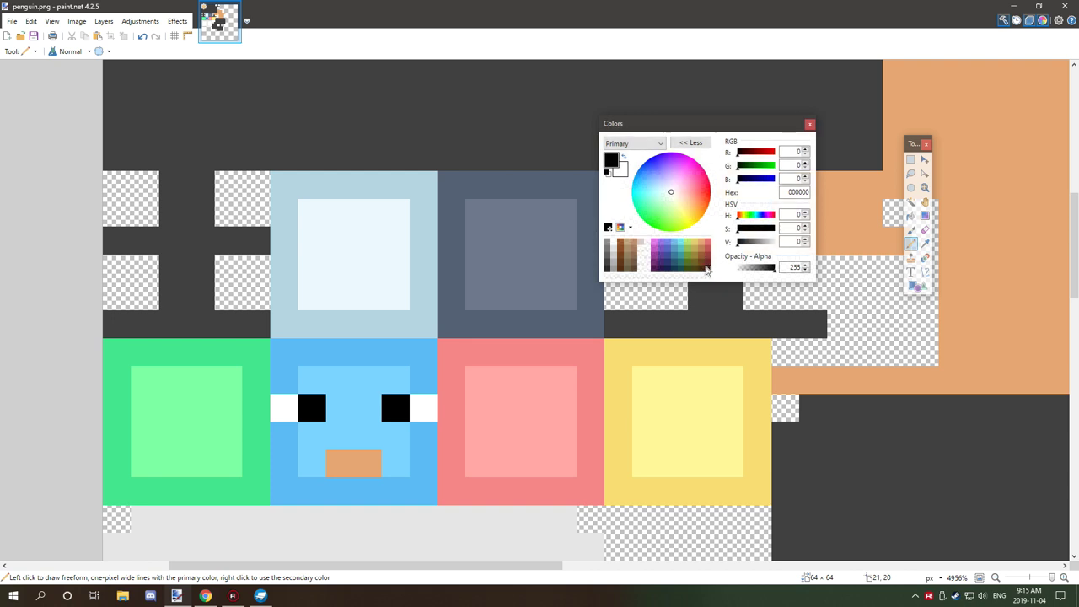
# Paint the remaining blue and green face areas dark grey 3F3F3F
pyautogui.click(613, 267)
pyautogui.moveTo(279, 352)
pyautogui.mouseDown()
pyautogui.moveTo(433, 355)
pyautogui.moveTo(409, 375)
pyautogui.moveTo(296, 377)
pyautogui.moveTo(371, 402)
pyautogui.mouseUp()
pyautogui.moveTo(282, 433)
pyautogui.mouseDown()
pyautogui.moveTo(423, 438)
pyautogui.moveTo(416, 481)
pyautogui.moveTo(404, 489)
pyautogui.moveTo(404, 468)
pyautogui.moveTo(370, 485)
pyautogui.moveTo(316, 462)
pyautogui.mouseUp()
pyautogui.moveTo(255, 344)
pyautogui.mouseDown()
pyautogui.moveTo(254, 477)
pyautogui.moveTo(156, 466)
pyautogui.moveTo(195, 471)
pyautogui.moveTo(236, 379)
pyautogui.moveTo(154, 357)
pyautogui.moveTo(118, 405)
pyautogui.mouseUp()
pyautogui.scroll(2, 118, 405)
pyautogui.moveTo(438, 371)
pyautogui.mouseDown()
pyautogui.moveTo(553, 361)
pyautogui.moveTo(368, 358)
pyautogui.moveTo(579, 422)
pyautogui.moveTo(442, 417)
pyautogui.mouseUp()
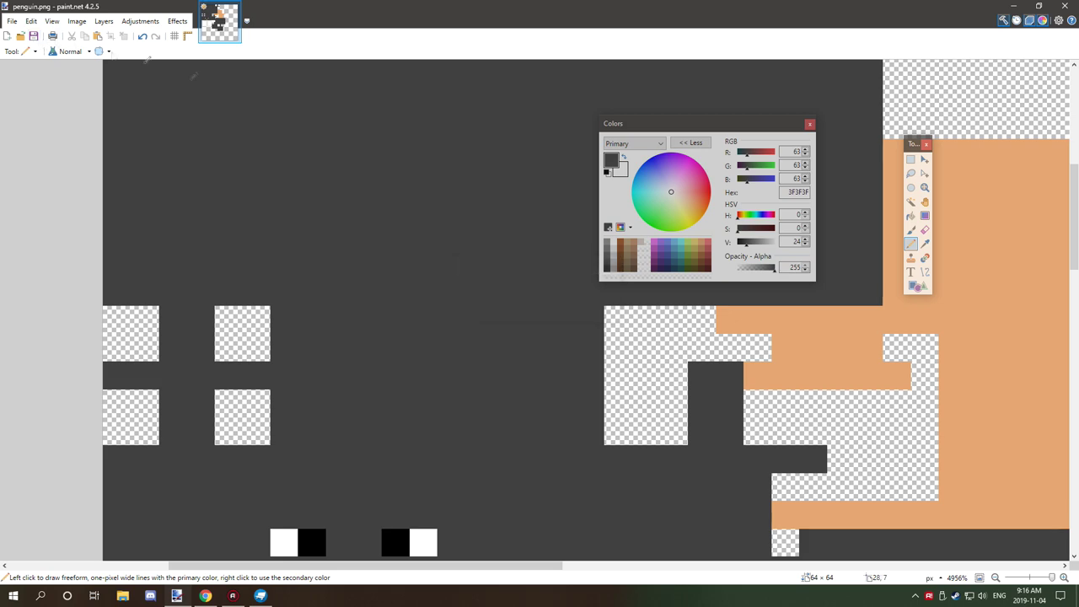
pyautogui.click(1037, 6)
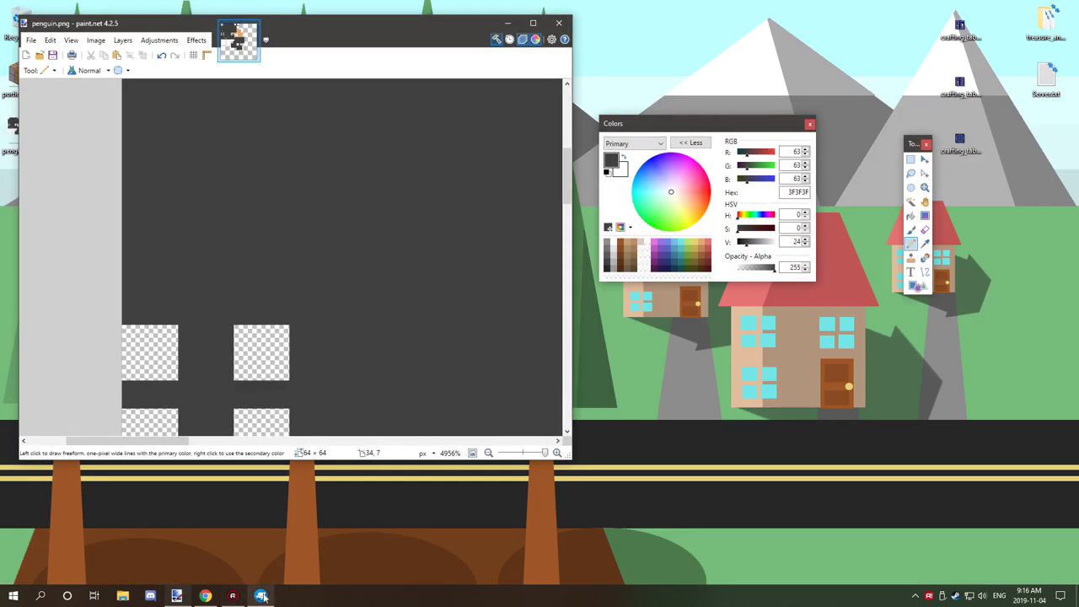
# Bring Blockbench back maximized and view the penguin's new eyes and beak from side, front and top-down
pyautogui.click(260, 595)
pyautogui.click(325, 8)
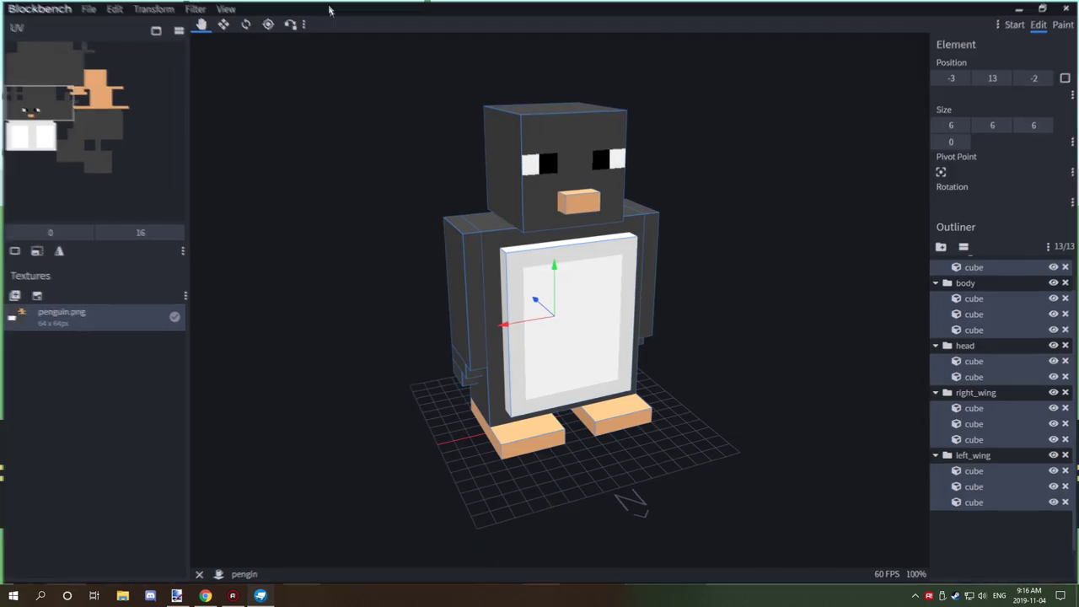
pyautogui.moveTo(784, 305); pyautogui.dragTo(670, 297)
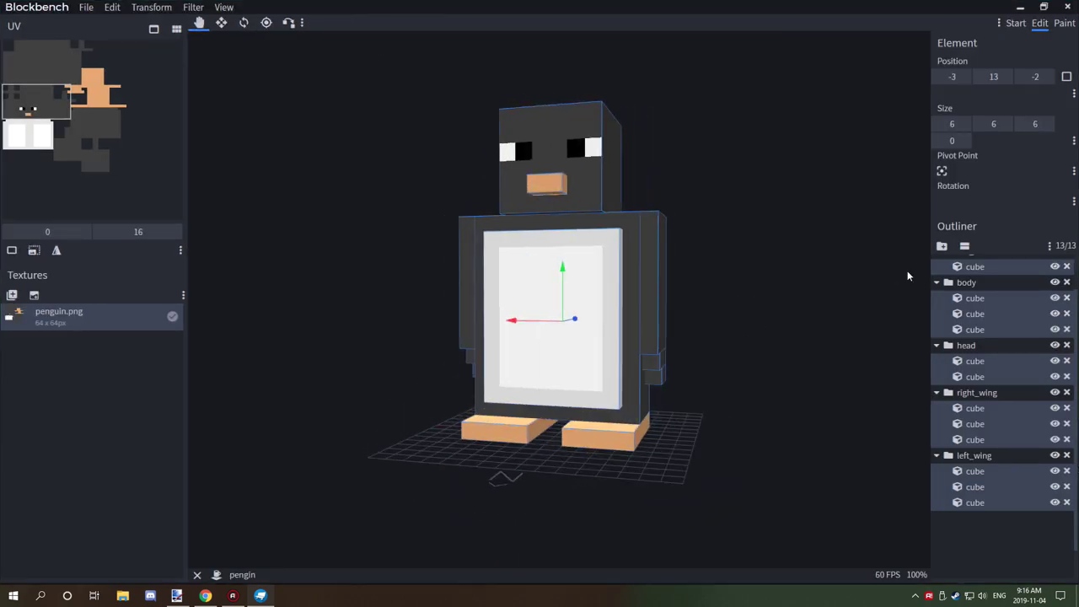
pyautogui.scroll(-5, 759, 329)
pyautogui.press('KP_1')
pyautogui.moveTo(734, 331); pyautogui.dragTo(683, 334)
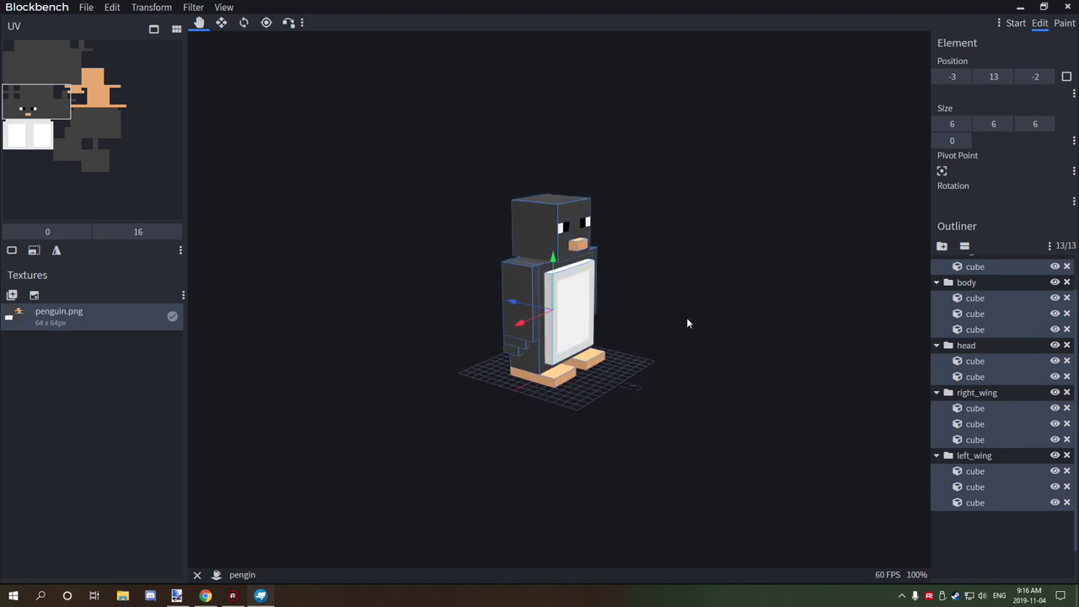